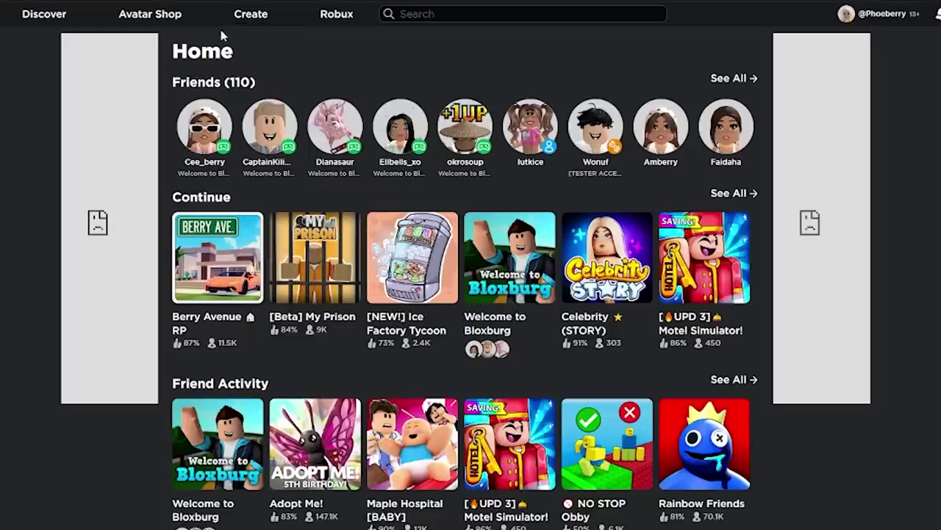
- Create a new experience on the Roblox site, let it launch Studio, and dismiss What's New
{"action": "left_click", "coordinate": [257, 18]}
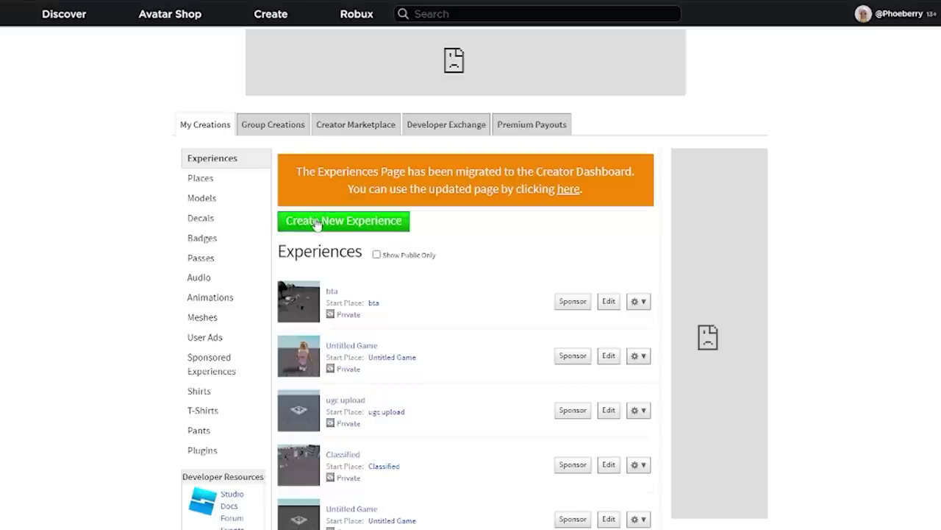
{"action": "left_click", "coordinate": [316, 221]}
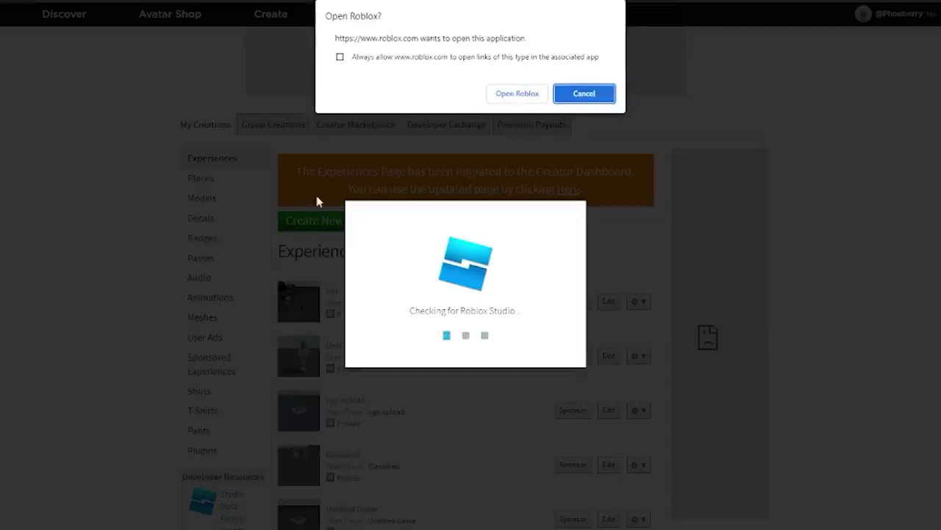
{"action": "left_click", "coordinate": [524, 93]}
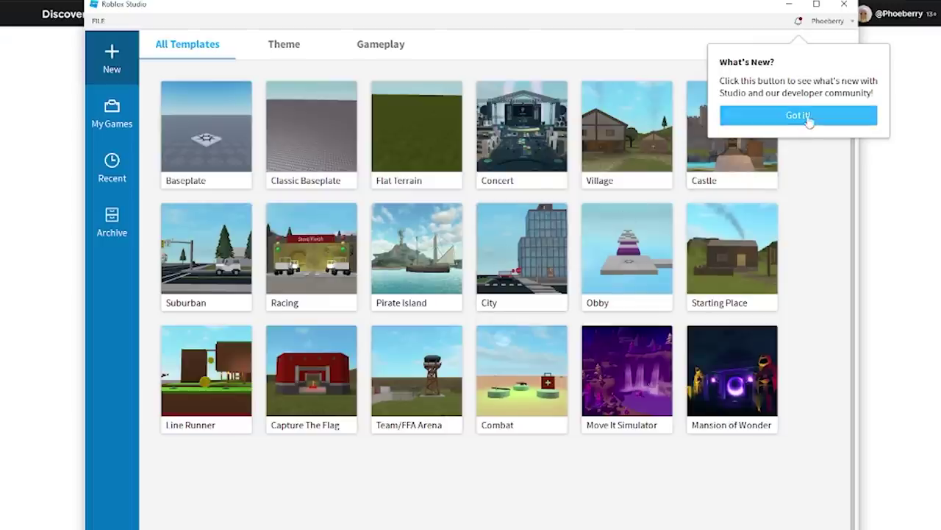
{"action": "left_click", "coordinate": [804, 114]}
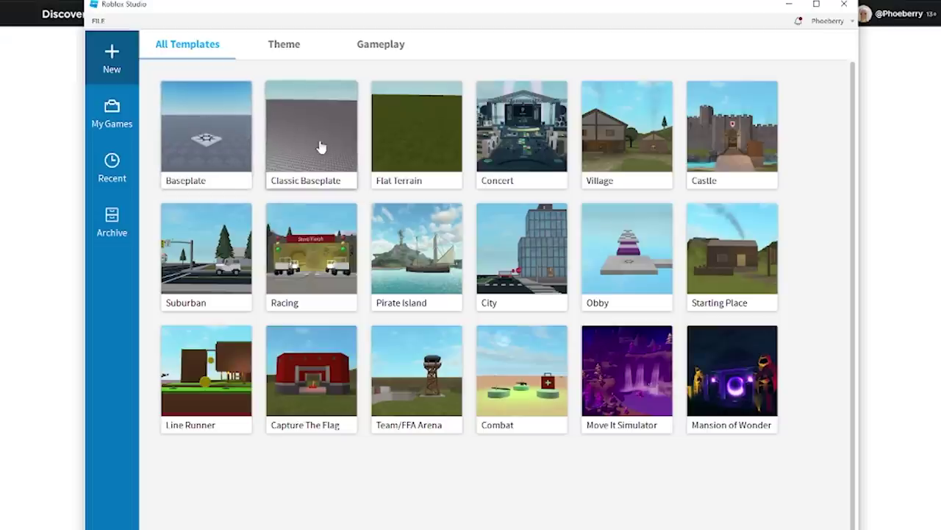
- Open a Baseplate place, maximize the Studio window, and show the PLUGINS ribbon
{"action": "left_click", "coordinate": [235, 149]}
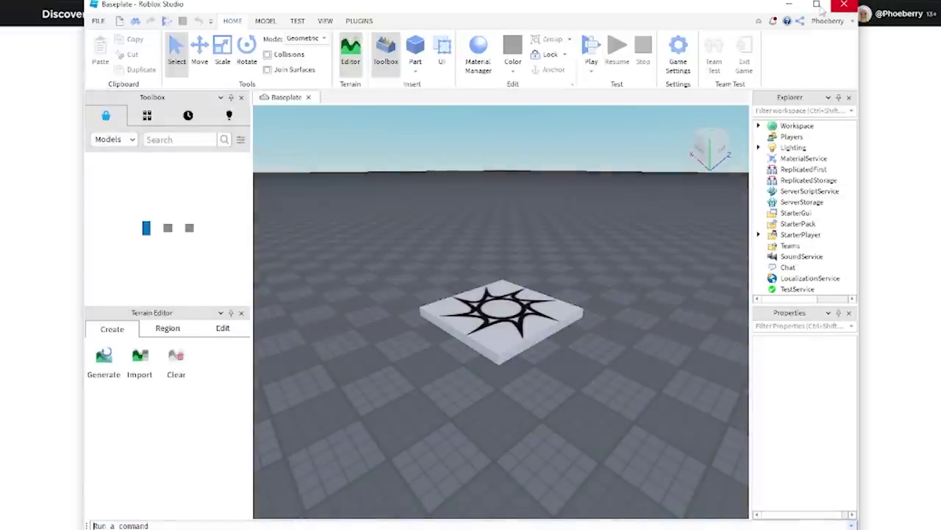
{"action": "left_click", "coordinate": [816, 5]}
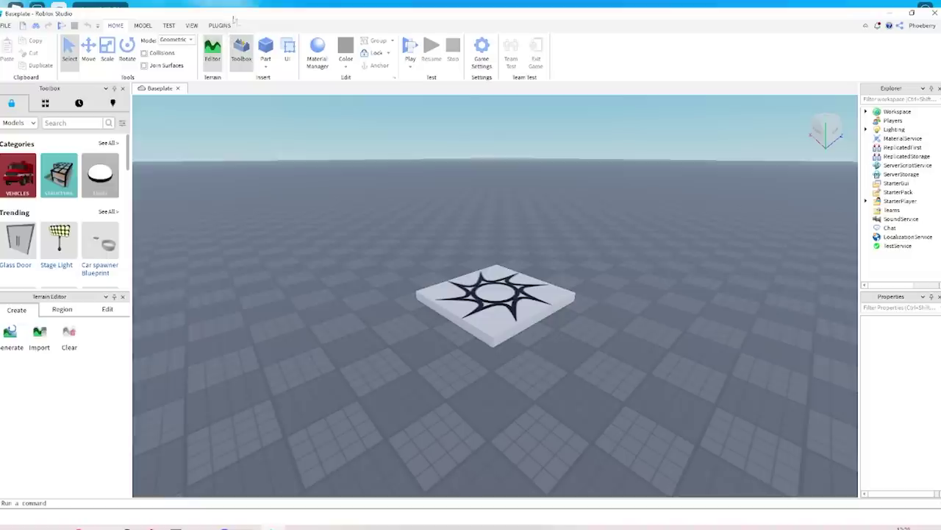
{"action": "left_click", "coordinate": [218, 25]}
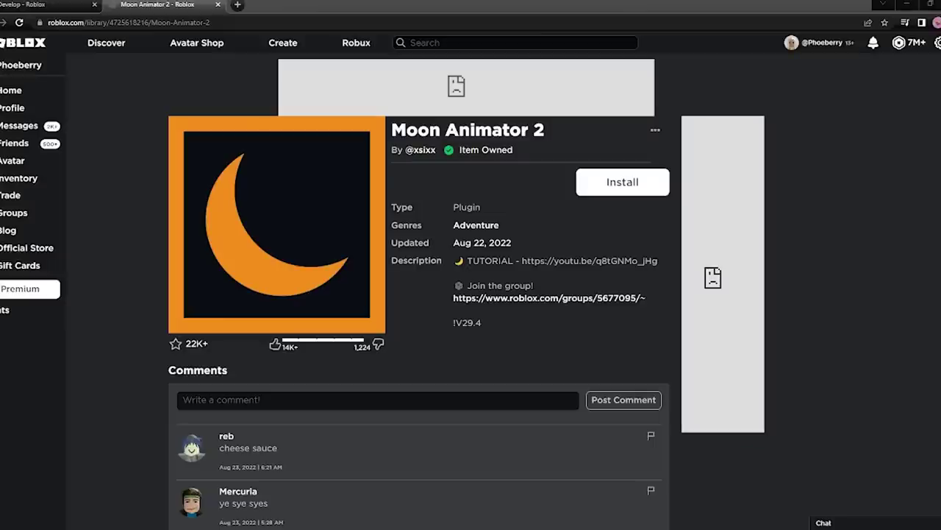
- Install Moon Animator 2 from its Roblox library page
{"action": "left_click", "coordinate": [609, 185]}
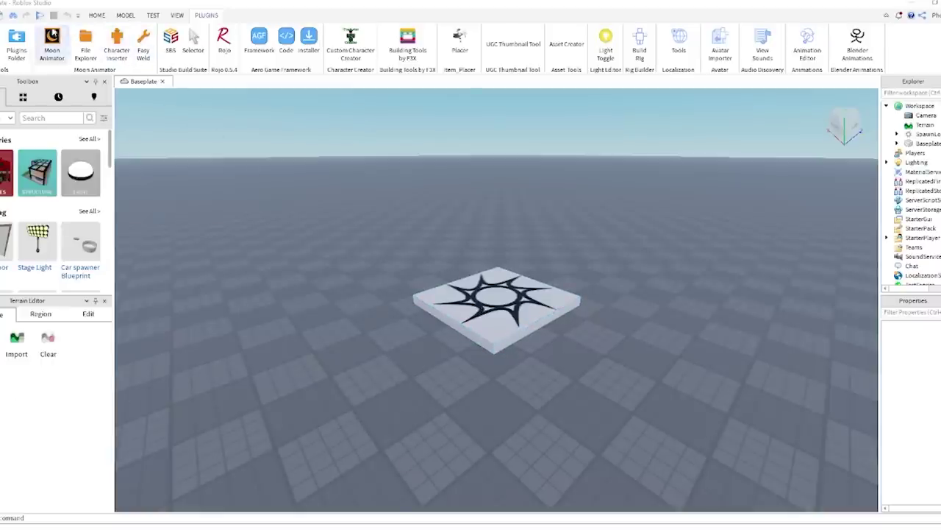
- Open the Character Inserter plugin, then bring the browser's Roblox home page forward
{"action": "left_click", "coordinate": [116, 53]}
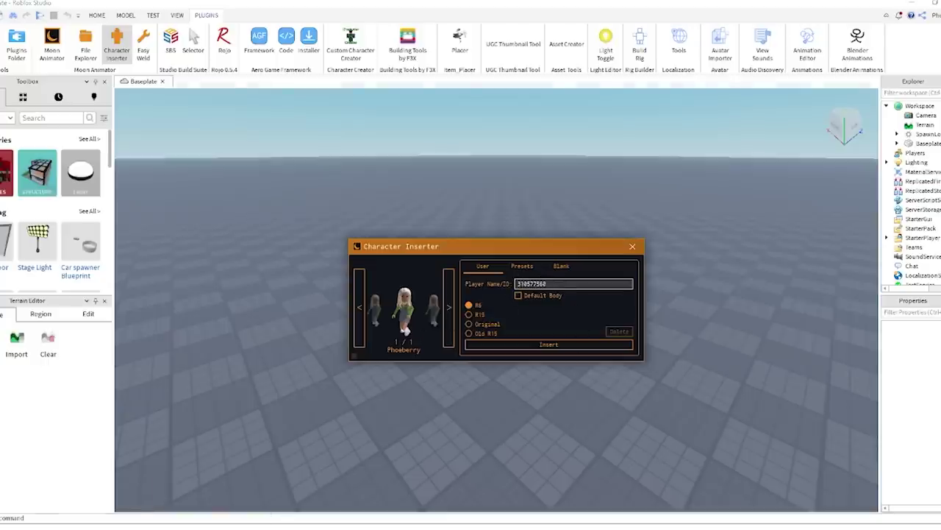
{"action": "mouse_move", "coordinate": [87, 523]}
{"action": "left_click", "coordinate": [87, 500]}
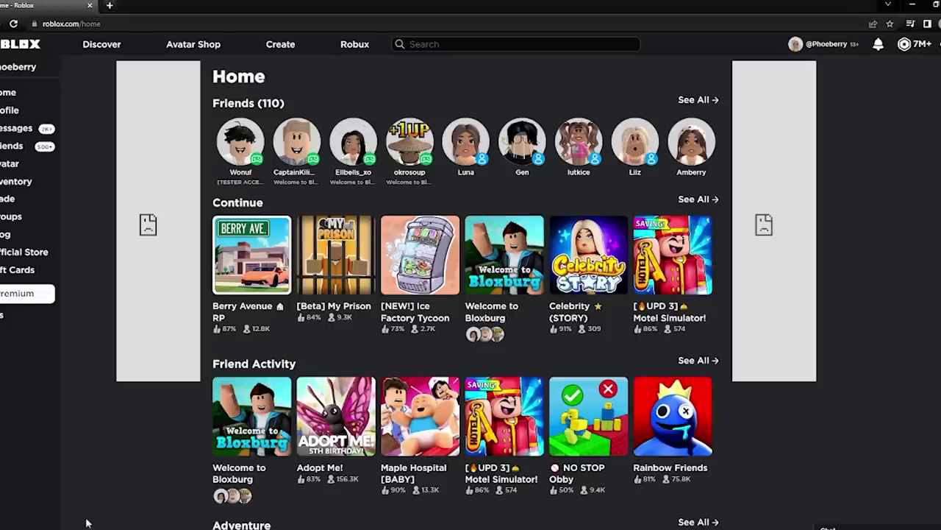
- Copy the friend's user ID from their profile URL and focus Character Inserter's name field
{"action": "left_click", "coordinate": [7, 110]}
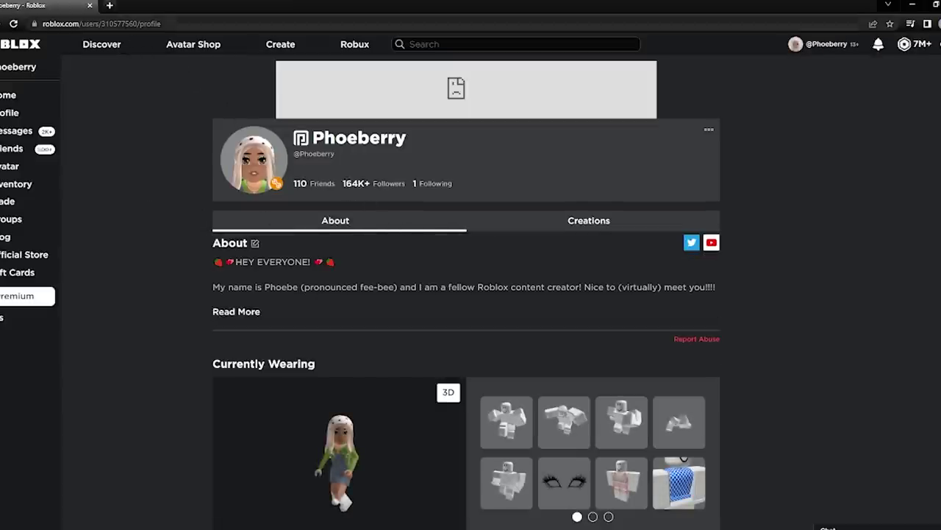
{"action": "double_click", "coordinate": [159, 23]}
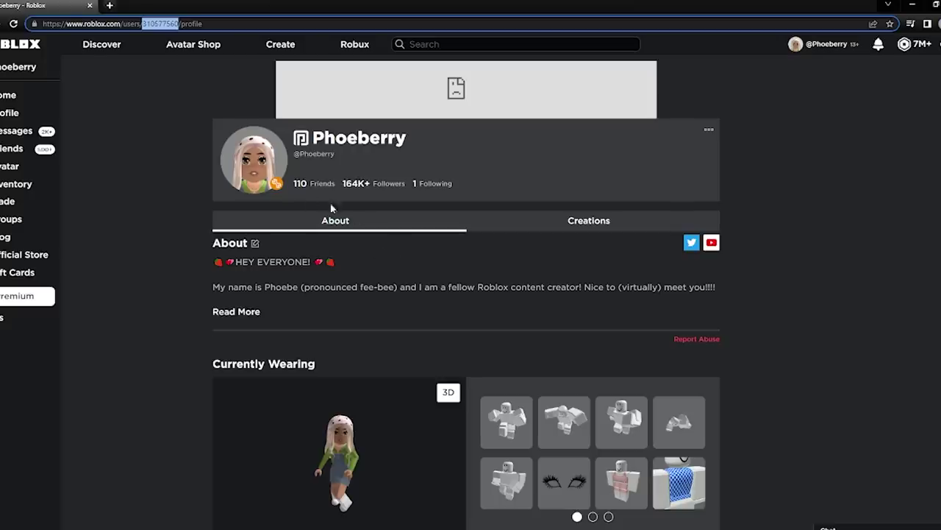
{"action": "left_click", "coordinate": [300, 184]}
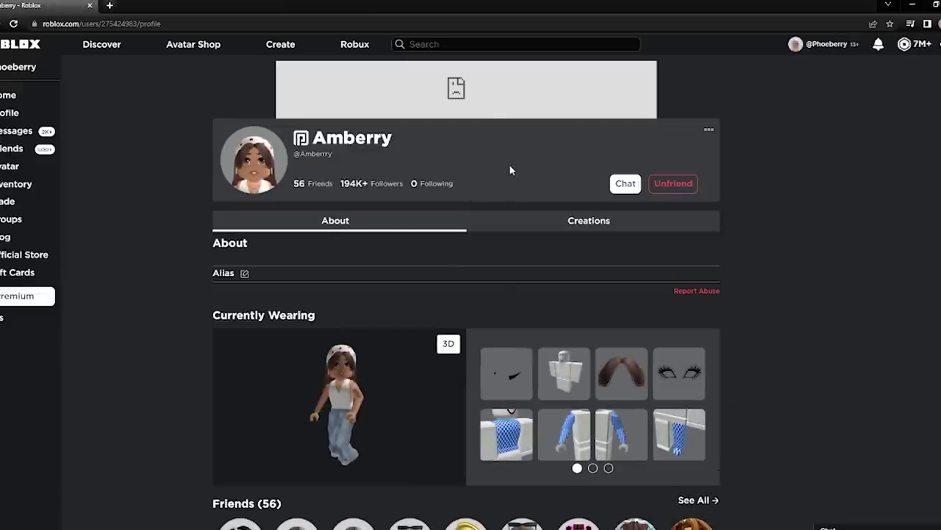
{"action": "double_click", "coordinate": [159, 23]}
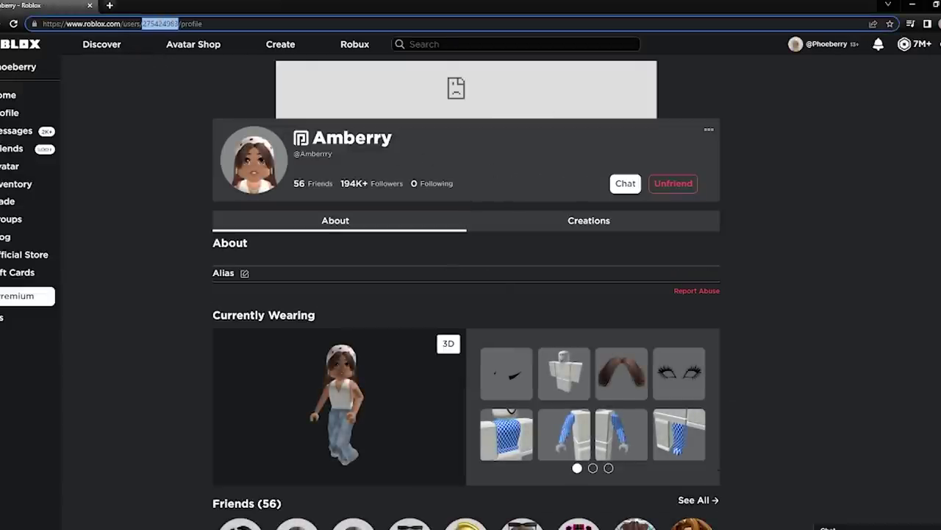
{"action": "right_click", "coordinate": [168, 26]}
{"action": "left_click", "coordinate": [187, 95]}
{"action": "key", "text": "alt+Tab"}
{"action": "left_click", "coordinate": [556, 282]}
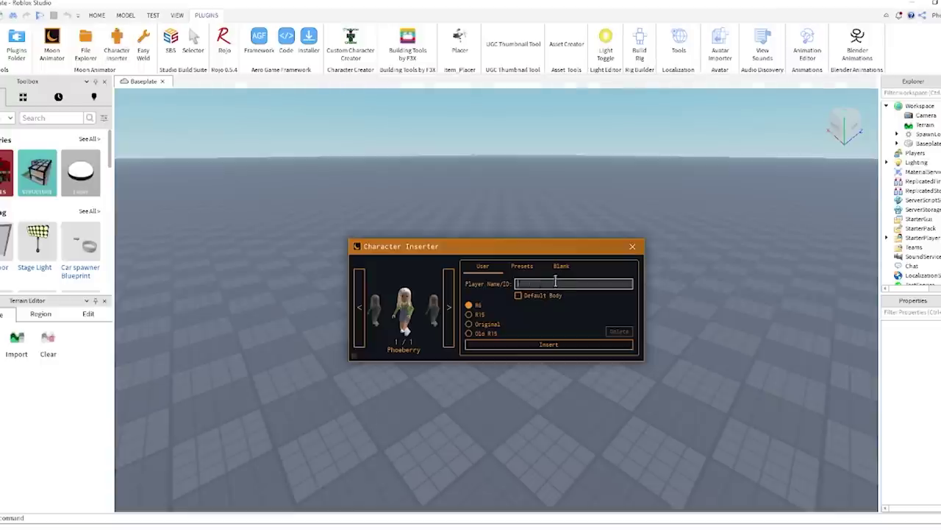
- Paste the friend's user ID into Character Inserter and insert their R15 avatar
{"action": "right_click", "coordinate": [538, 281]}
{"action": "left_click", "coordinate": [523, 283]}
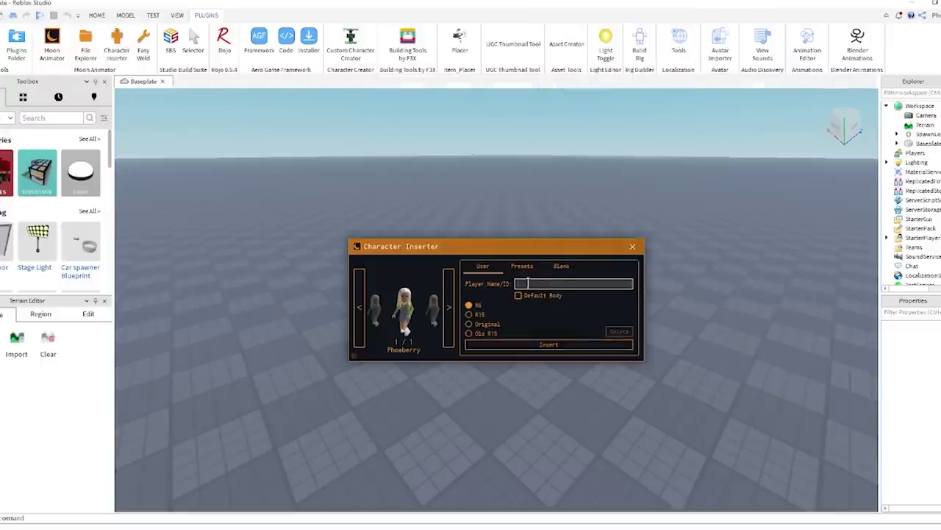
{"action": "key", "text": "ctrl+v"}
{"action": "left_click", "coordinate": [475, 315]}
{"action": "left_click", "coordinate": [470, 306]}
{"action": "left_click", "coordinate": [549, 344]}
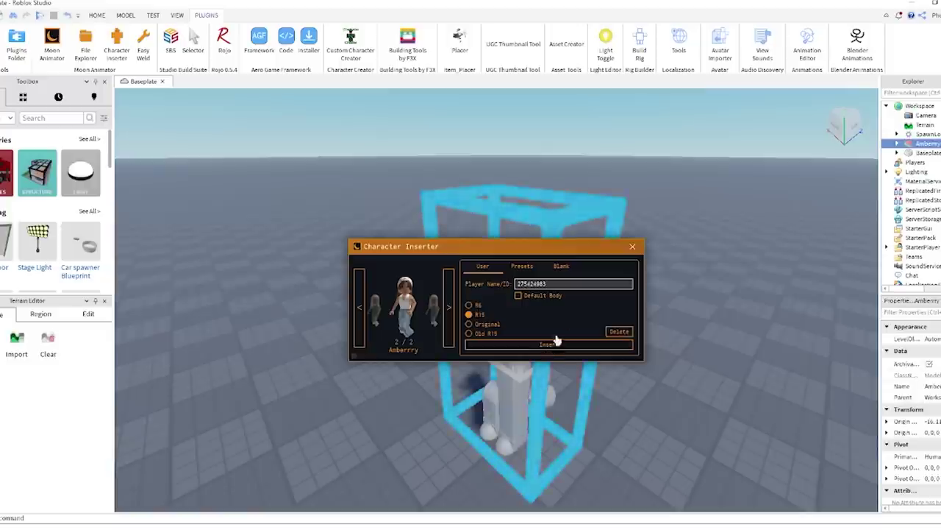
- Insert your own avatar, close the inserter, and place it beside the friend's avatar
{"action": "left_click", "coordinate": [631, 246]}
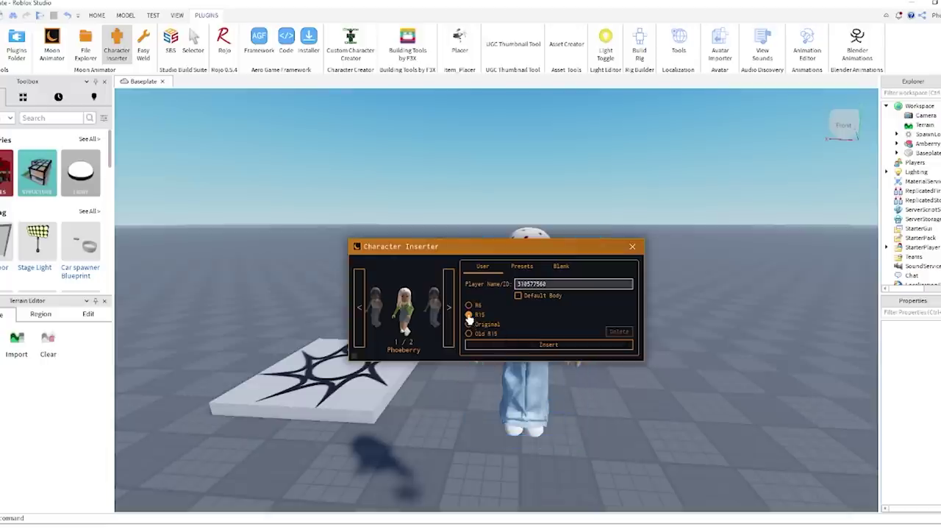
{"action": "left_click", "coordinate": [539, 346]}
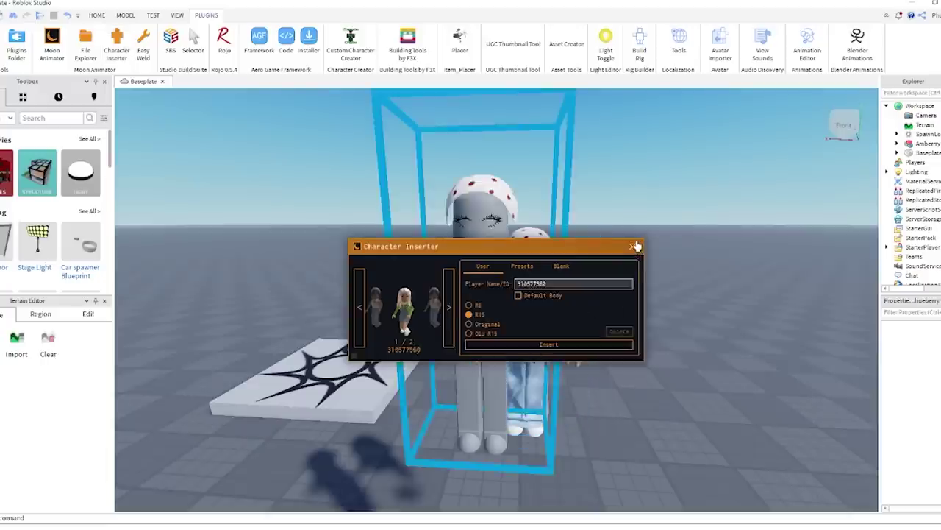
{"action": "left_click", "coordinate": [632, 246]}
{"action": "scroll", "coordinate": [506, 355], "scroll_direction": "up", "scroll_amount": 2}
{"action": "left_click_drag", "start_coordinate": [505, 355], "coordinate": [572, 379]}
{"action": "left_click", "coordinate": [393, 396]}
{"action": "scroll", "coordinate": [394, 396], "scroll_direction": "down", "scroll_amount": 3}
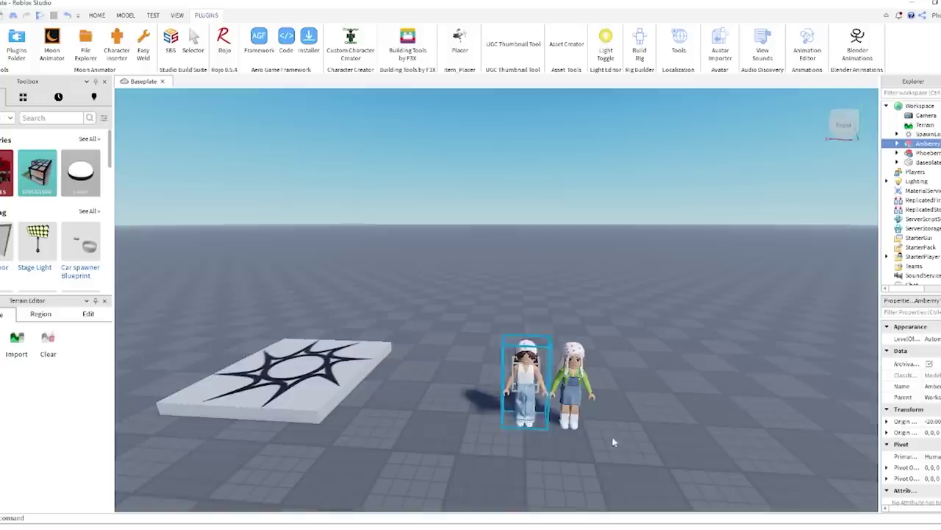
{"action": "left_click", "coordinate": [632, 439]}
{"action": "scroll", "coordinate": [632, 439], "scroll_direction": "up", "scroll_amount": 3}
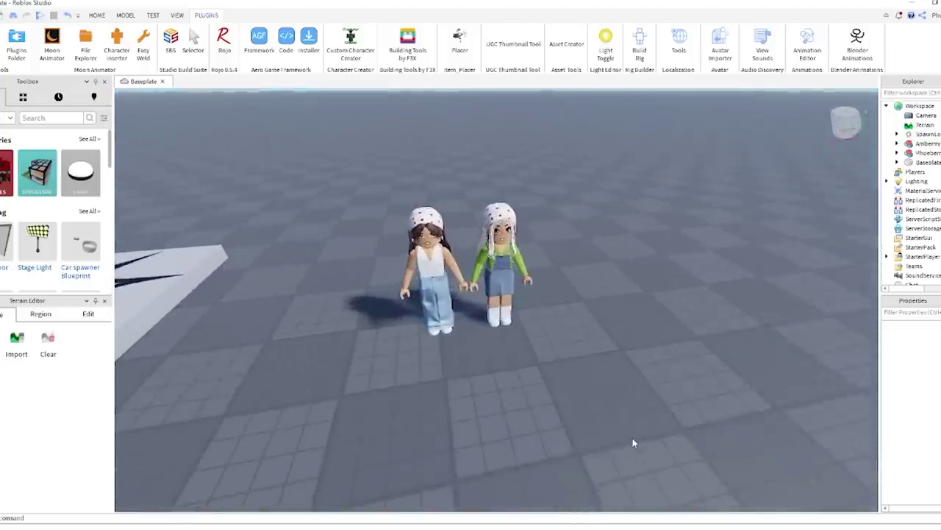
- Frame both avatars, select the right-hand avatar's model, and widen the Explorer/Properties panels
{"action": "scroll", "coordinate": [632, 442], "scroll_direction": "up", "scroll_amount": 3}
{"action": "right_click_drag", "start_coordinate": [633, 442], "coordinate": [632, 442]}
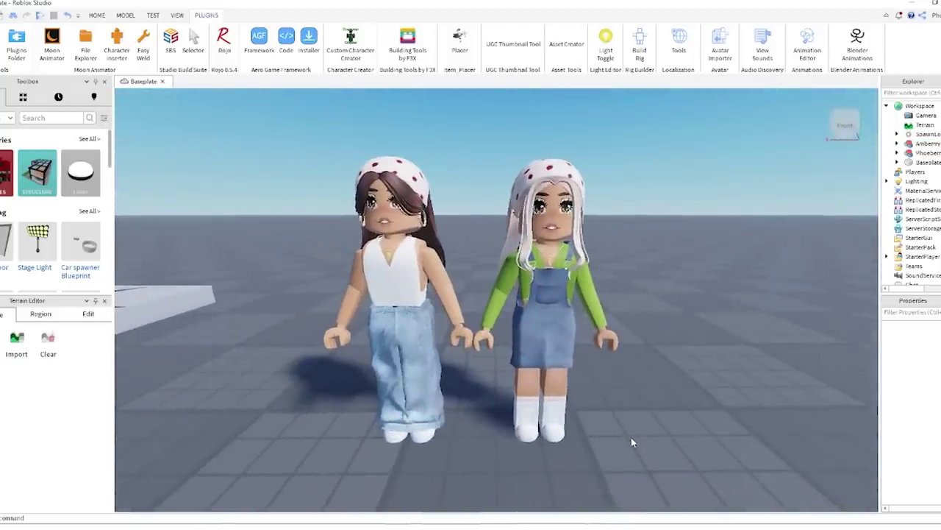
{"action": "left_click", "coordinate": [400, 346]}
{"action": "left_click", "coordinate": [567, 366]}
{"action": "left_click", "coordinate": [401, 346]}
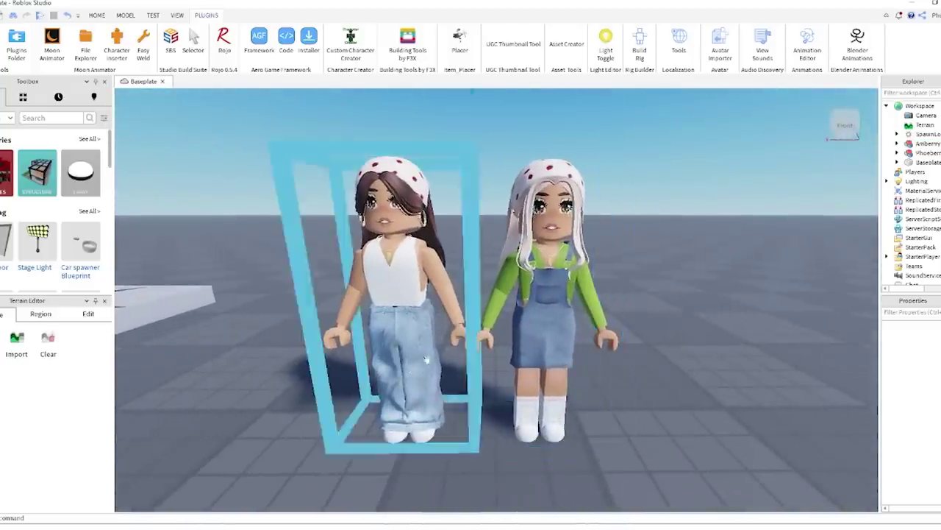
{"action": "left_click", "coordinate": [545, 363]}
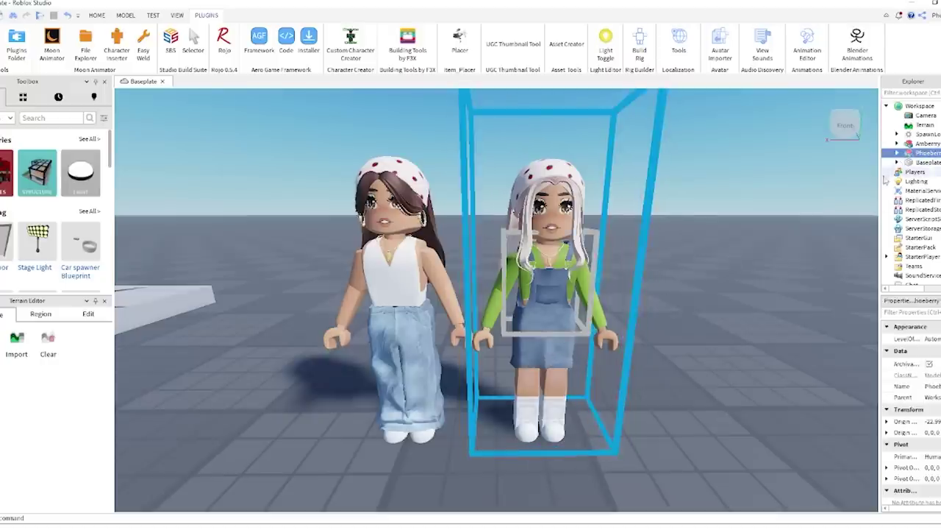
{"action": "left_click_drag", "start_coordinate": [880, 183], "coordinate": [811, 189]}
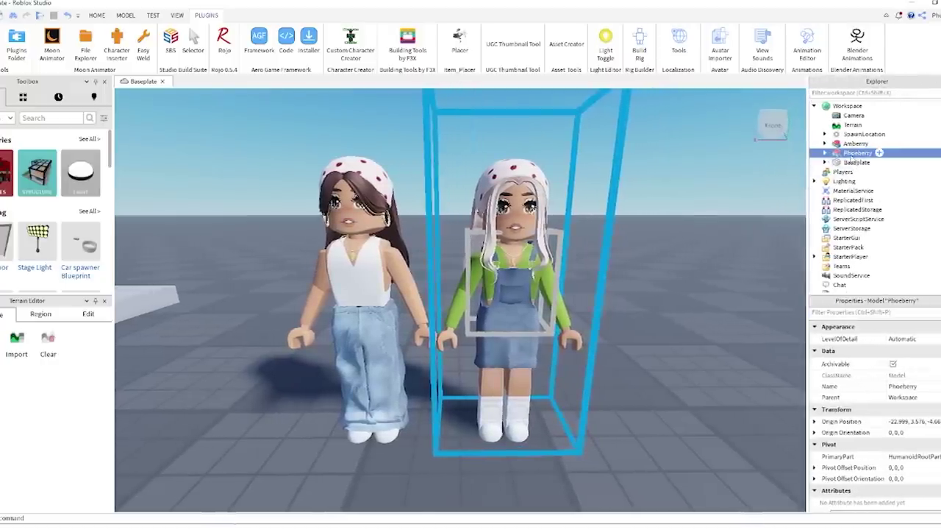
- Expand the right-hand avatar in Explorer, test-delete its Pants and undo it
{"action": "left_click", "coordinate": [825, 153]}
{"action": "left_click", "coordinate": [862, 171]}
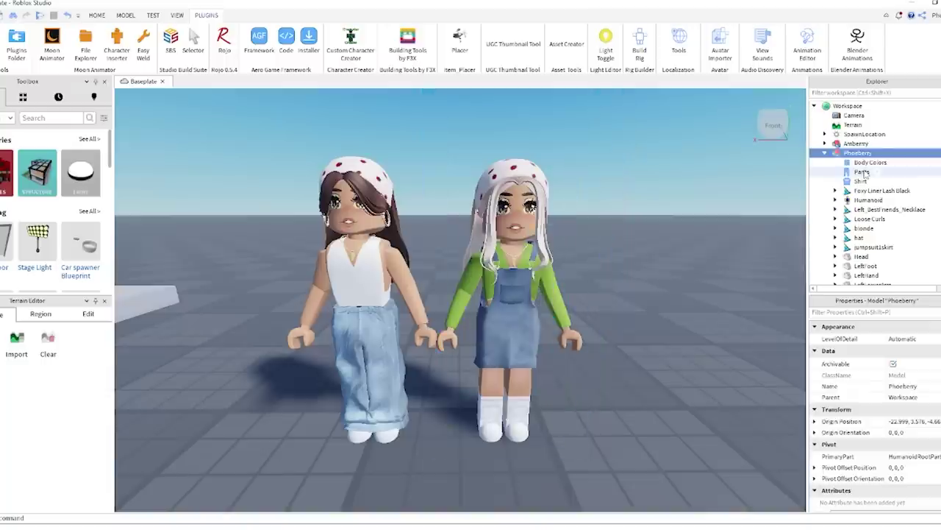
{"action": "key", "text": "Delete"}
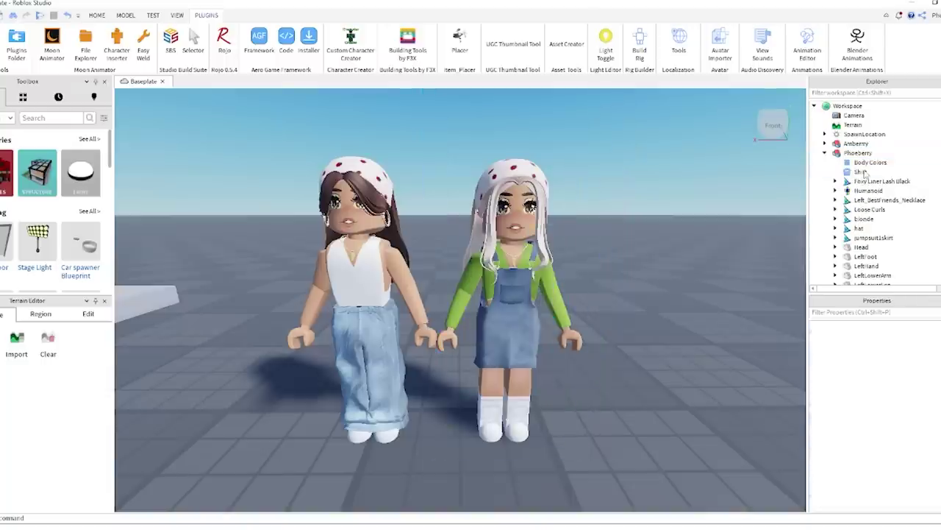
{"action": "key", "text": "ctrl+z"}
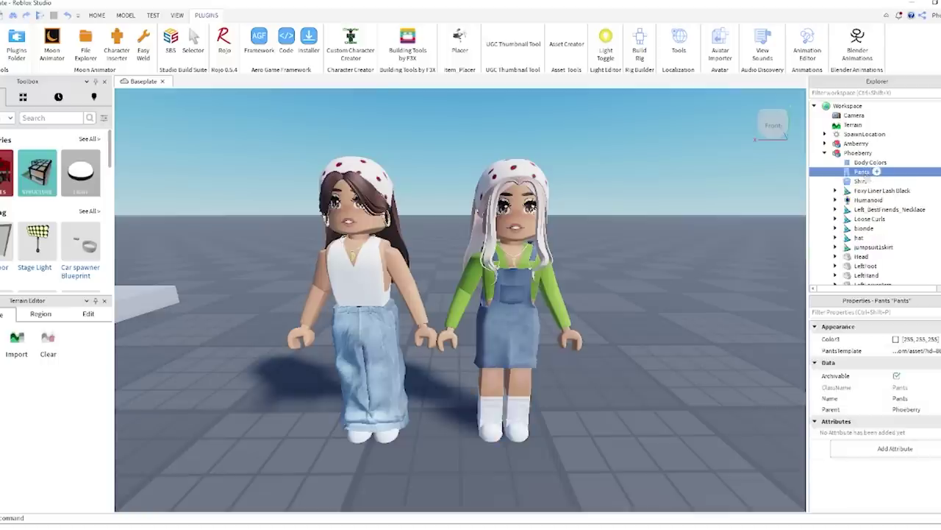
{"action": "left_click", "coordinate": [862, 181]}
- Delete the Foxy Liner Lash Black eyelashes and jumpsuitskirt outfit, then select Pants
{"action": "left_click", "coordinate": [869, 218]}
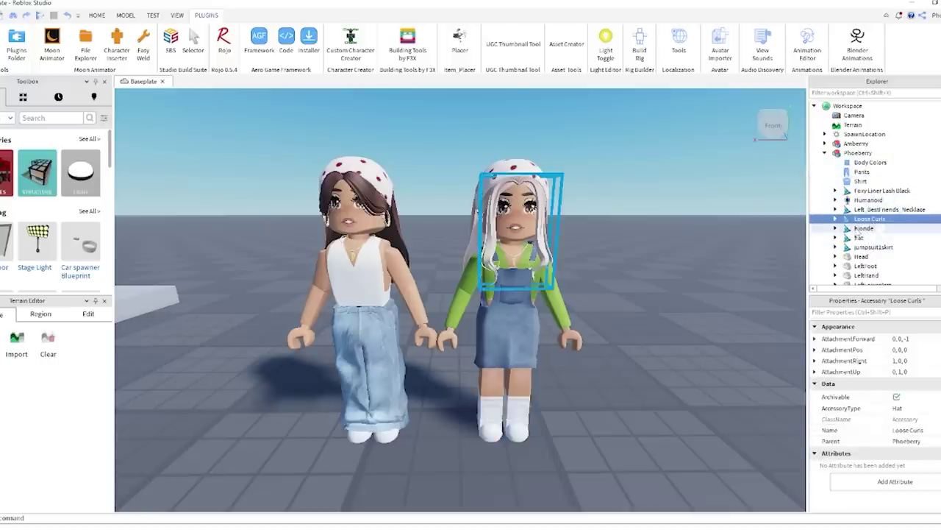
{"action": "left_click", "coordinate": [870, 191]}
{"action": "key", "text": "Delete"}
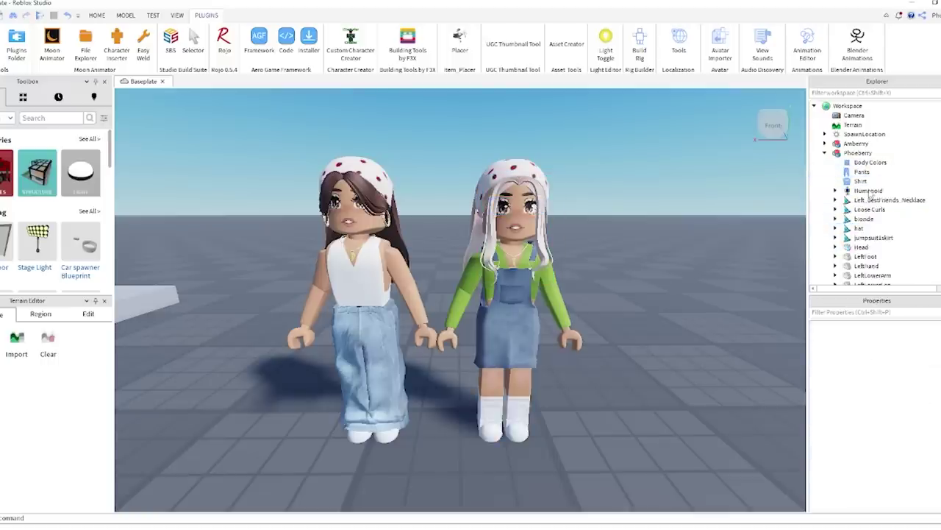
{"action": "scroll", "coordinate": [875, 199], "scroll_direction": "down", "scroll_amount": 5}
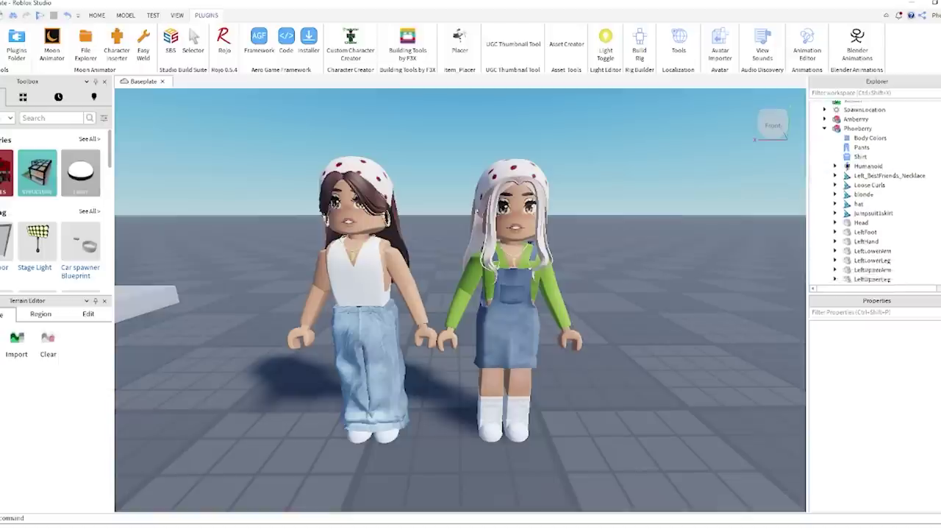
{"action": "scroll", "coordinate": [875, 203], "scroll_direction": "up", "scroll_amount": 4}
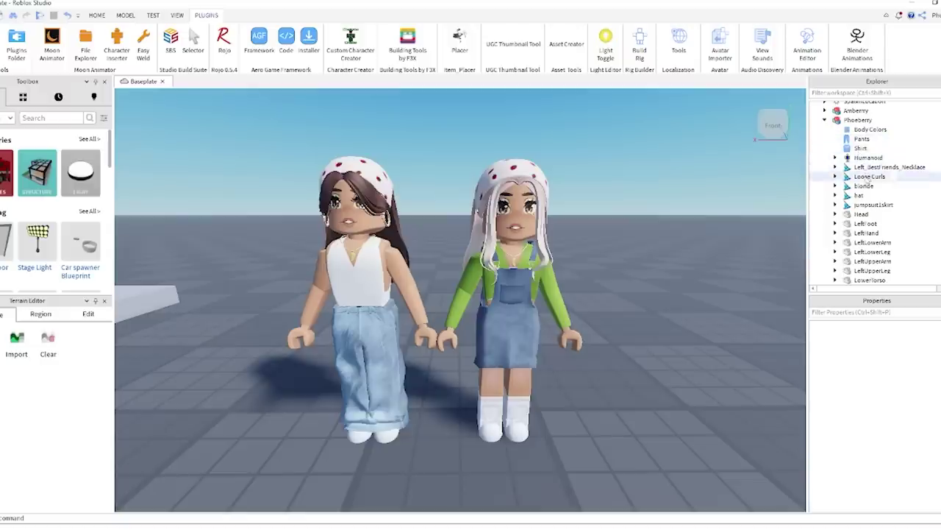
{"action": "left_click", "coordinate": [868, 204]}
{"action": "key", "text": "Delete"}
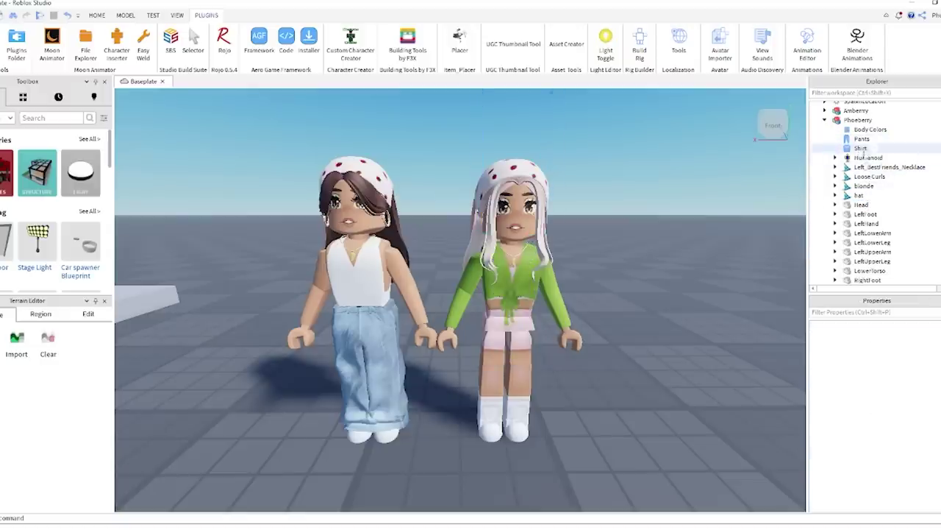
{"action": "left_click", "coordinate": [862, 139]}
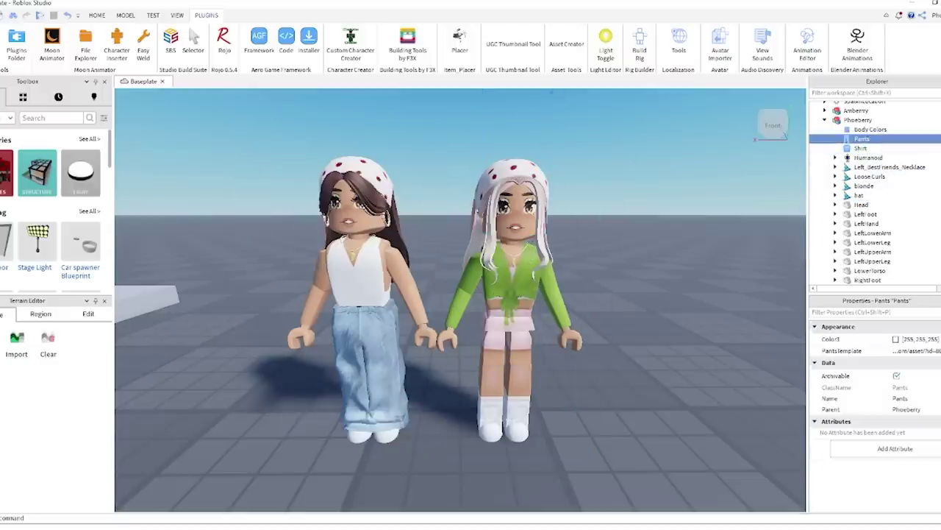
- Find Bright Blue Jeans in the inventory's Classic Pants and copy its catalog ID from the address
{"action": "mouse_move", "coordinate": [88, 524]}
{"action": "left_click", "coordinate": [94, 508]}
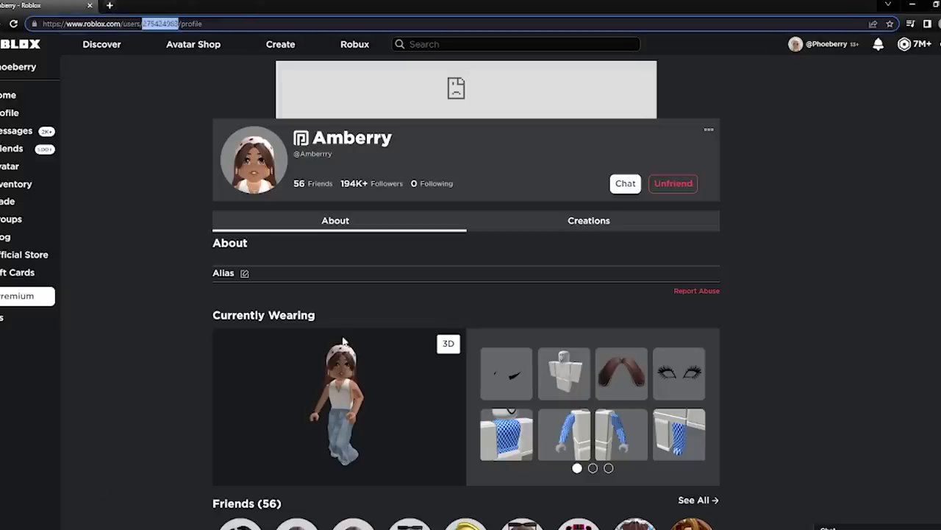
{"action": "left_click", "coordinate": [16, 183]}
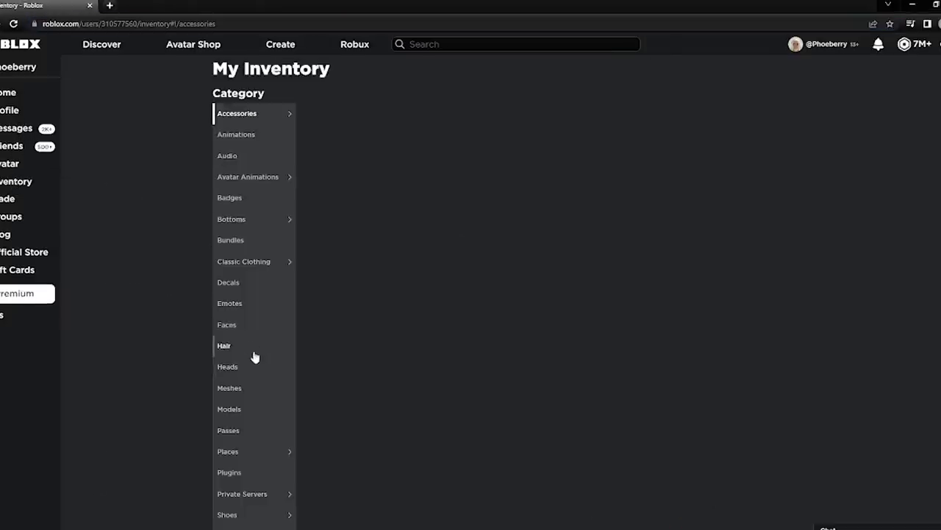
{"action": "mouse_move", "coordinate": [252, 494]}
{"action": "scroll", "coordinate": [252, 489], "scroll_direction": "down", "scroll_amount": 1}
{"action": "mouse_move", "coordinate": [237, 342]}
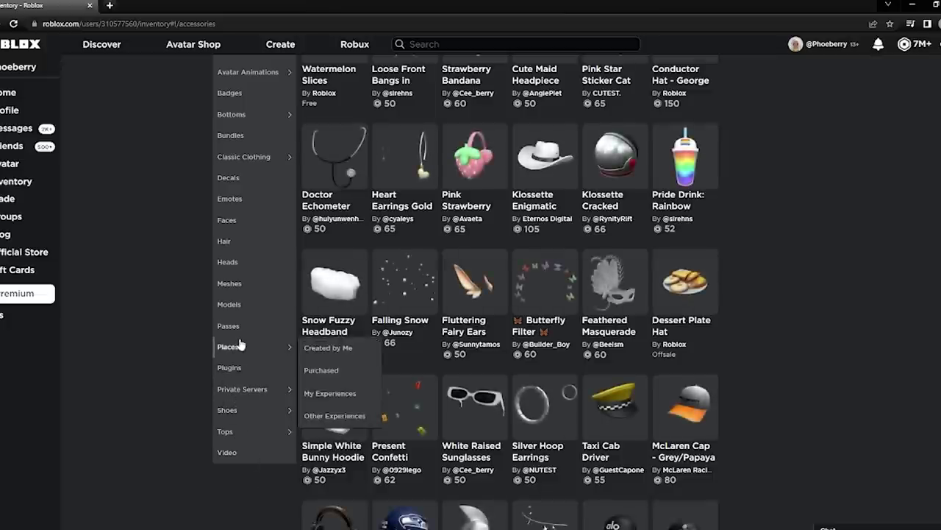
{"action": "scroll", "coordinate": [239, 344], "scroll_direction": "up", "scroll_amount": 1}
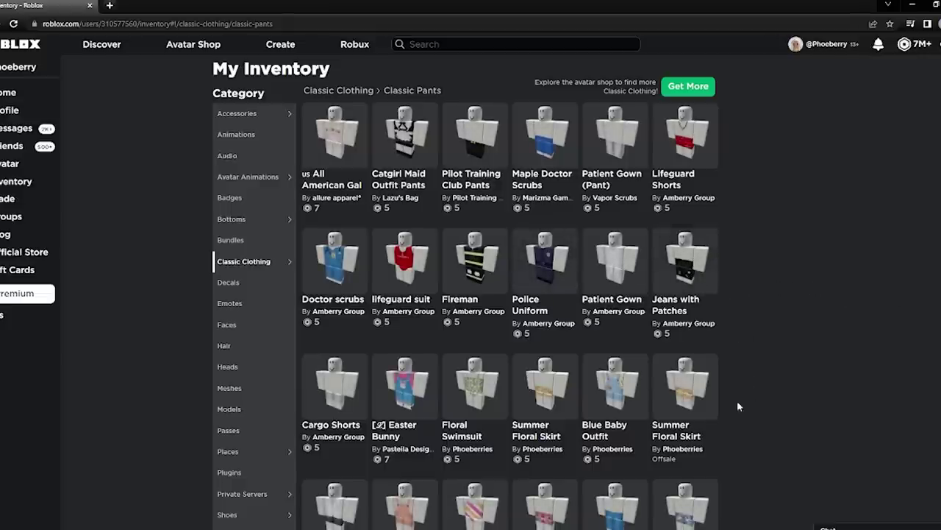
{"action": "scroll", "coordinate": [721, 412], "scroll_direction": "down", "scroll_amount": 1}
{"action": "left_click", "coordinate": [624, 418]}
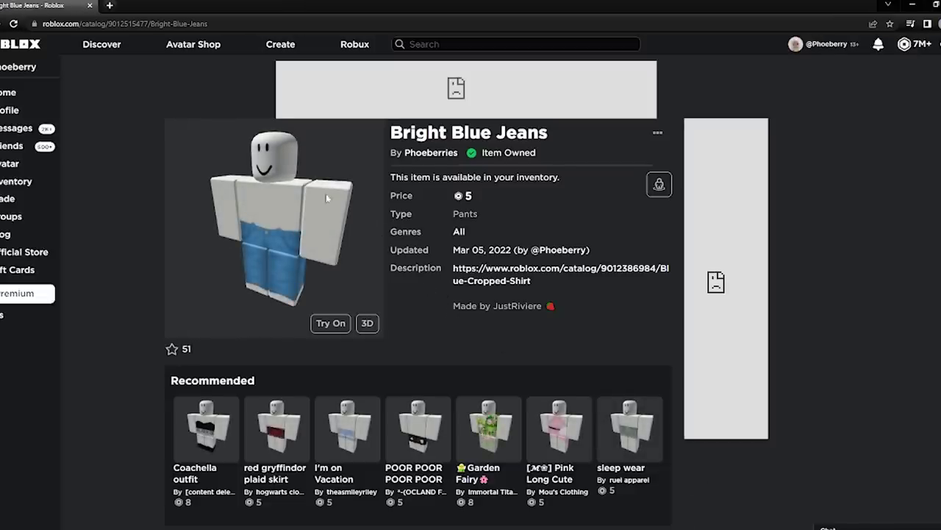
{"action": "double_click", "coordinate": [139, 24]}
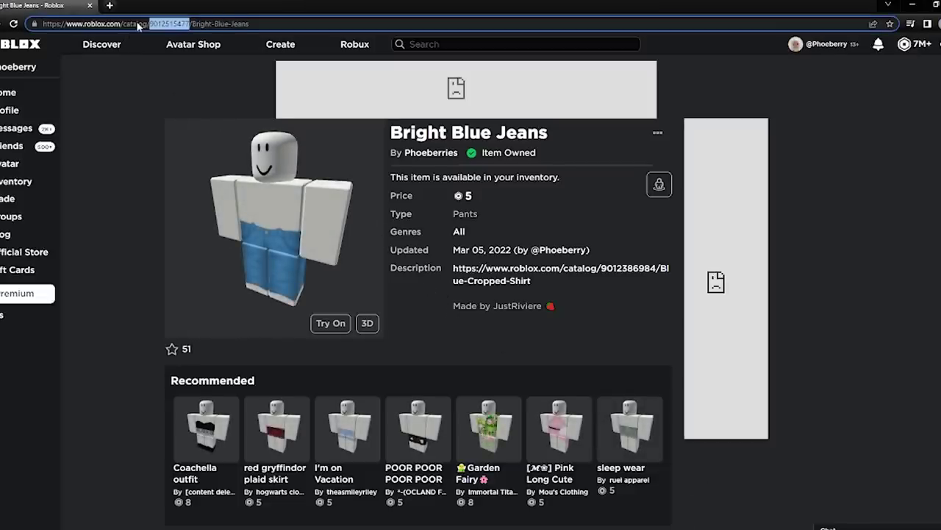
{"action": "right_click", "coordinate": [179, 27]}
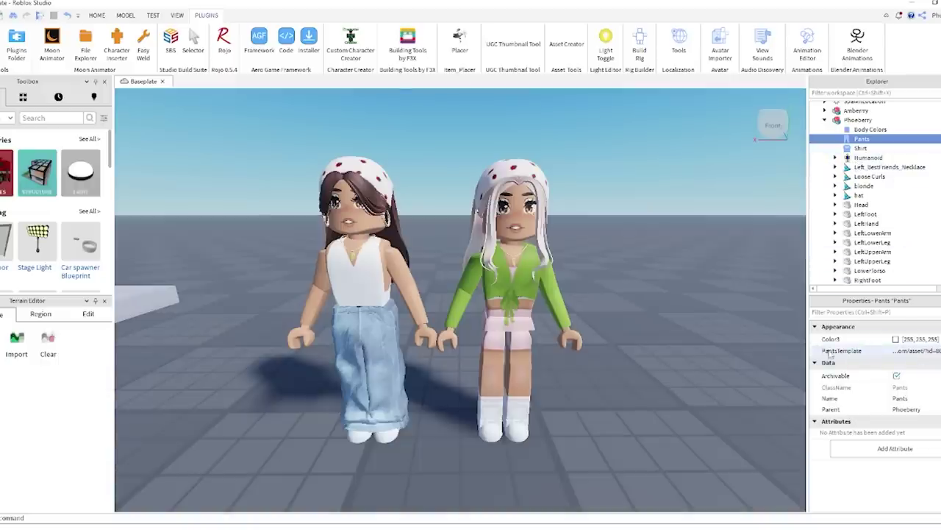
- Set the Pants PantsTemplate to the copied Bright Blue Jeans ID, then deselect
{"action": "left_click", "coordinate": [914, 352]}
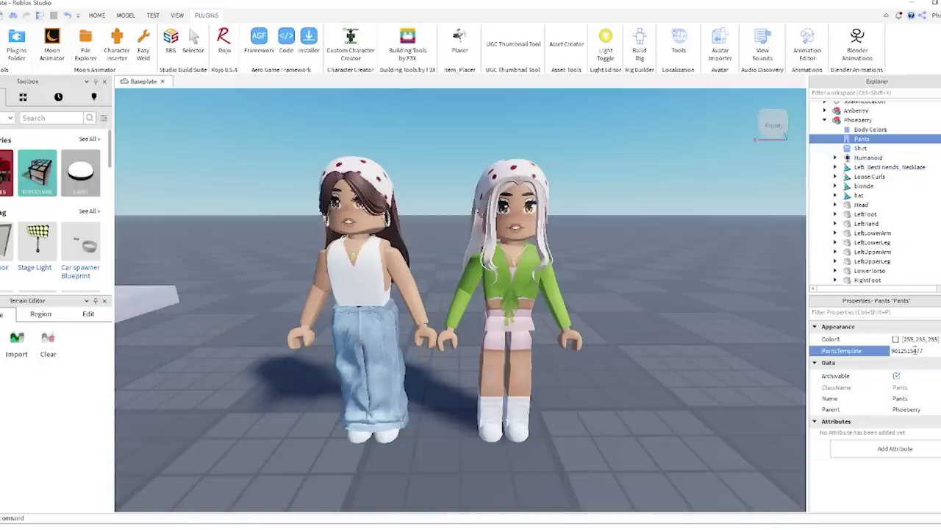
{"action": "key", "text": "Return"}
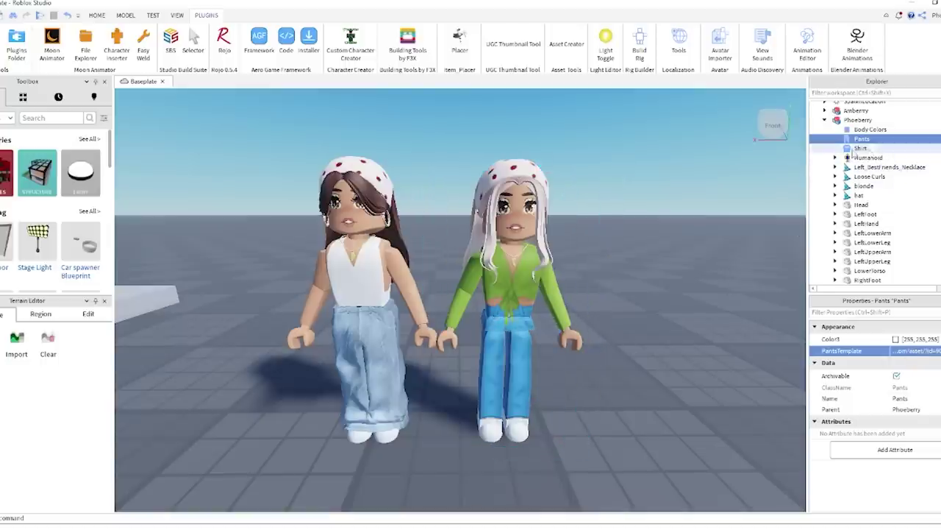
{"action": "left_click", "coordinate": [856, 148]}
{"action": "left_click", "coordinate": [700, 330]}
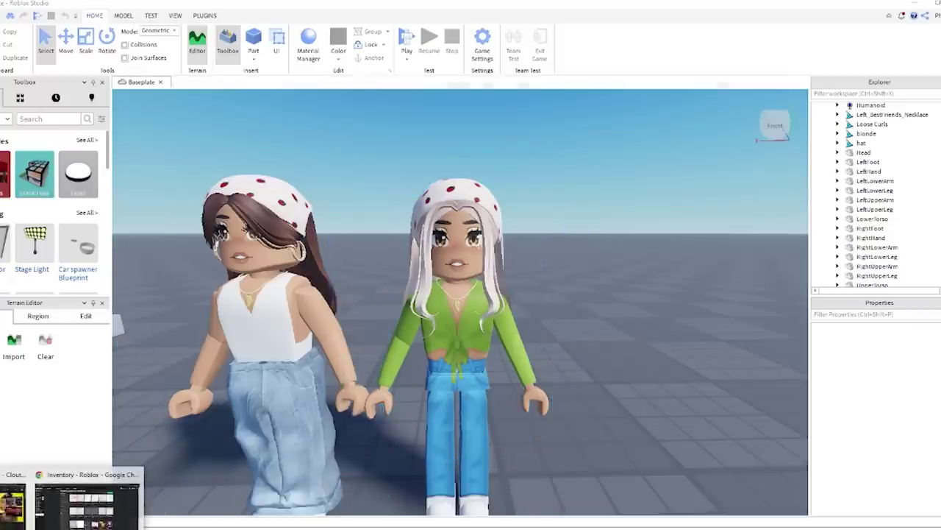
- Open the phoeberry_9 X-eyes decal's item page from the Decals inventory
{"action": "left_click", "coordinate": [62, 515]}
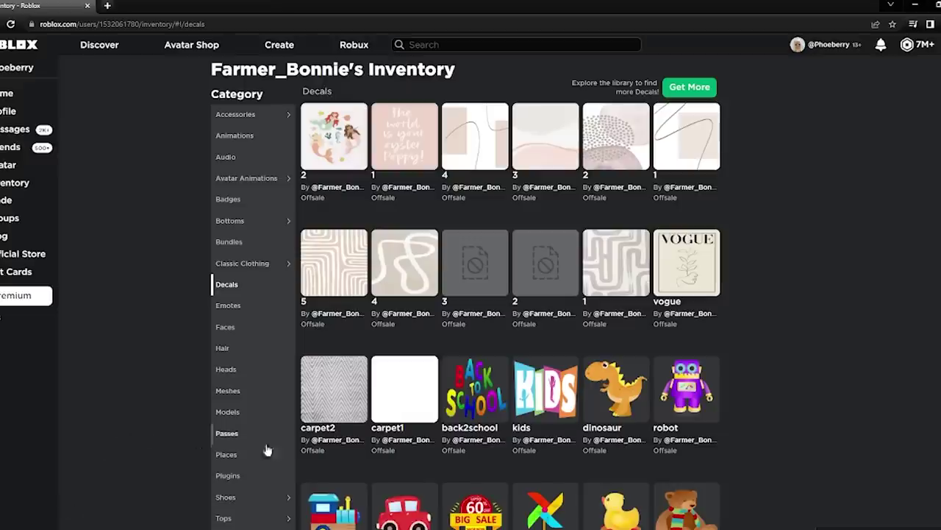
{"action": "scroll", "coordinate": [563, 488], "scroll_direction": "down", "scroll_amount": 3}
{"action": "scroll", "coordinate": [563, 488], "scroll_direction": "down", "scroll_amount": 10}
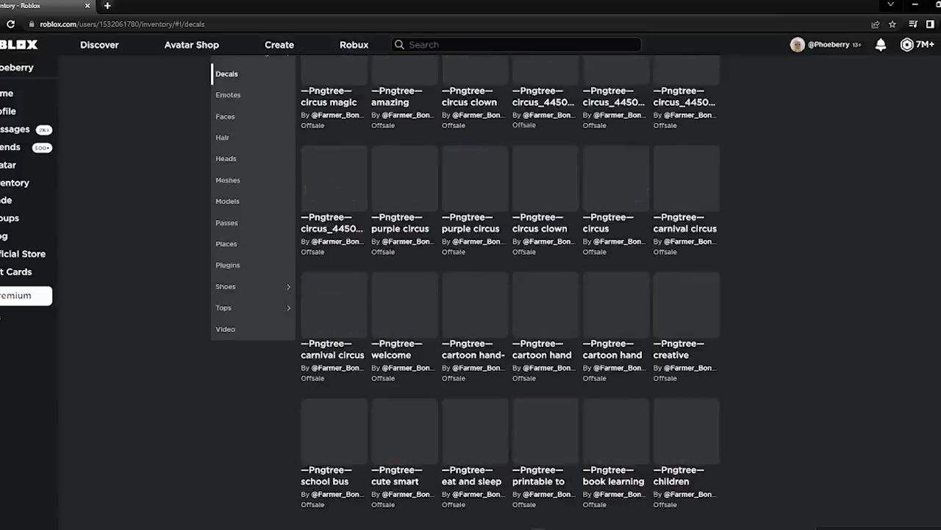
{"action": "scroll", "coordinate": [510, 285], "scroll_direction": "up", "scroll_amount": 10}
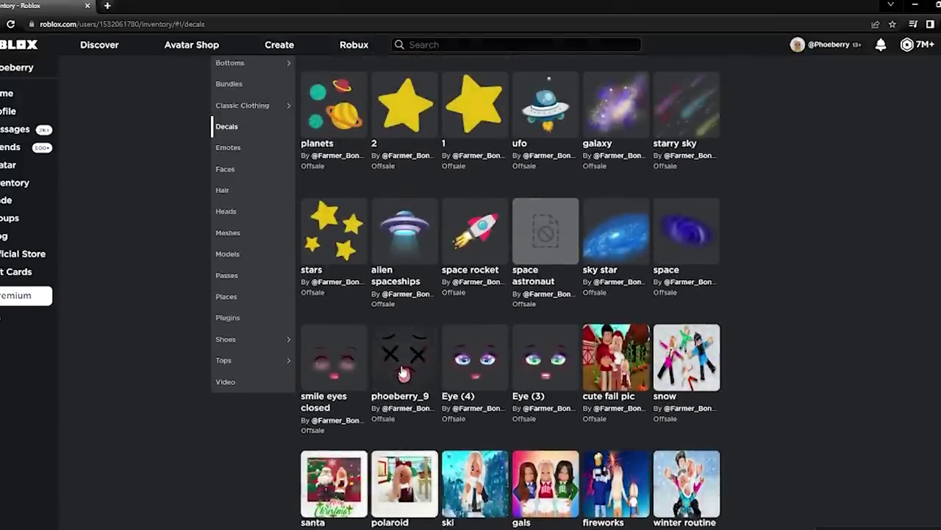
{"action": "left_click", "coordinate": [403, 373]}
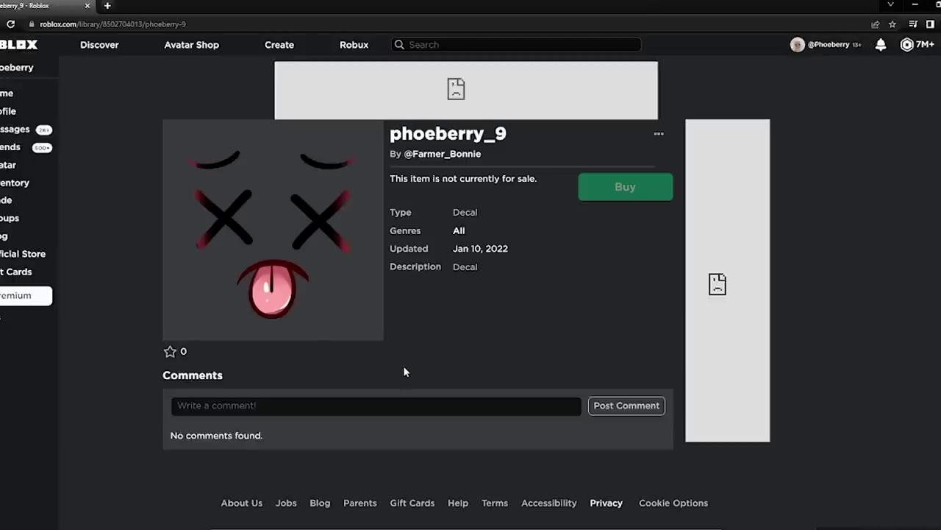
- Copy the decal's numeric item ID from the page URL
{"action": "left_click", "coordinate": [133, 24]}
{"action": "double_click", "coordinate": [174, 24]}
{"action": "right_click", "coordinate": [167, 27]}
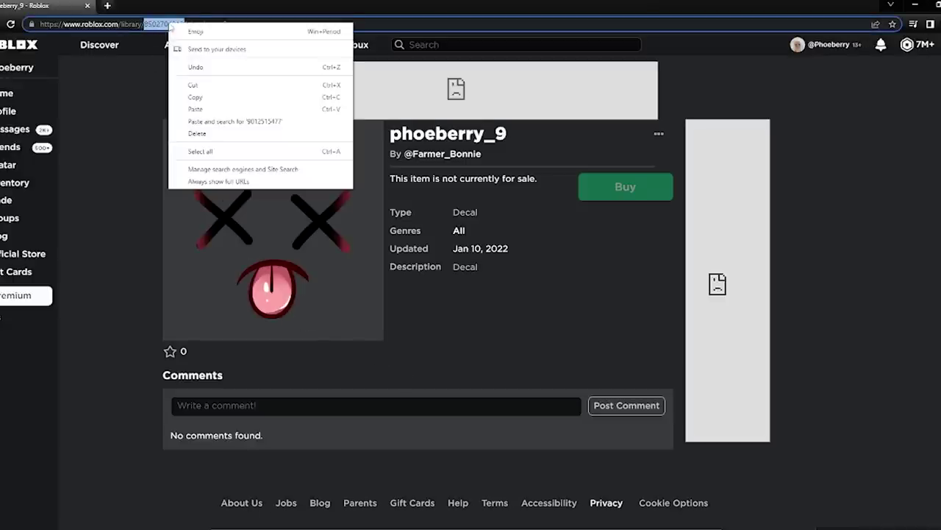
{"action": "left_click", "coordinate": [193, 97]}
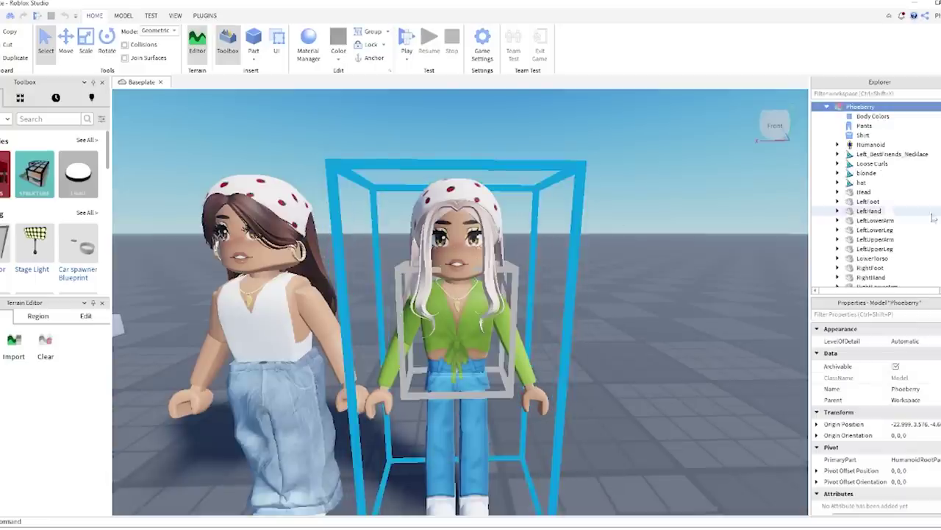
- Paste the copied X-eyes decal ID into the white-haired avatar's face Decal Texture
{"action": "scroll", "coordinate": [892, 215], "scroll_direction": "down", "scroll_amount": 3}
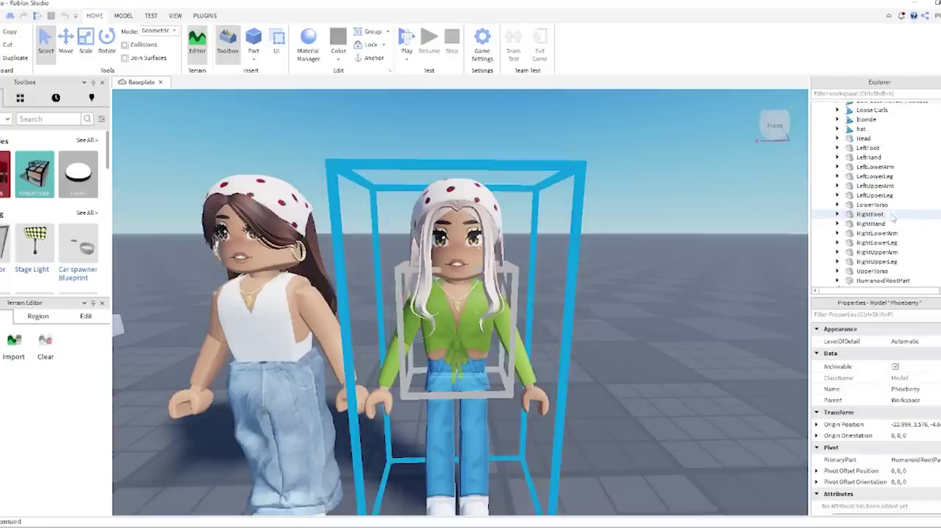
{"action": "left_click", "coordinate": [863, 111]}
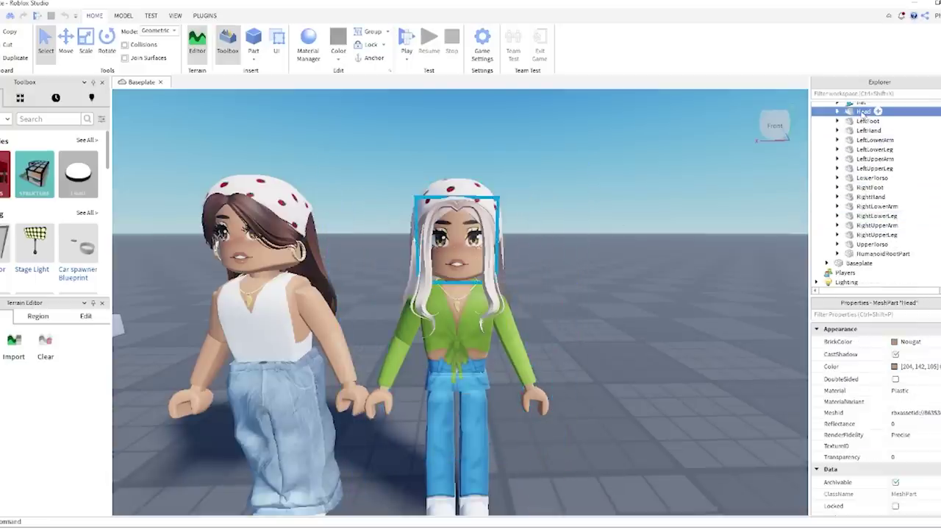
{"action": "left_click", "coordinate": [837, 111]}
{"action": "left_click", "coordinate": [872, 197]}
{"action": "left_click", "coordinate": [909, 353]}
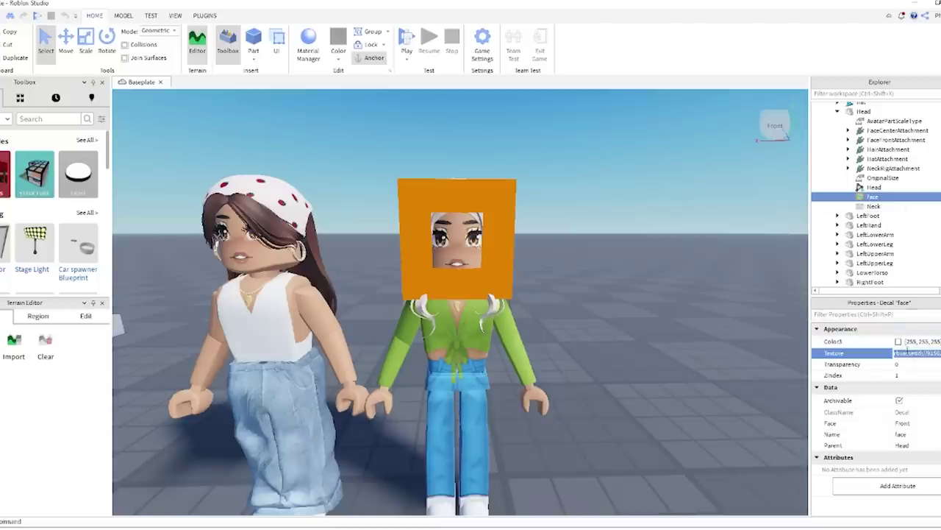
{"action": "key", "text": "ctrl+v"}
{"action": "key", "text": "Return"}
{"action": "left_click", "coordinate": [671, 302]}
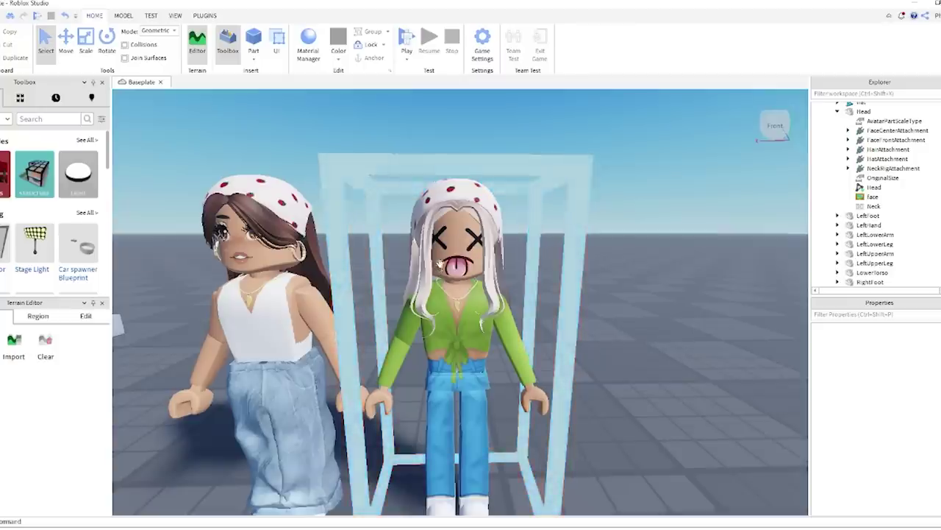
- Undo the face change to restore her original face, and inspect her Shirt
{"action": "key", "text": "ctrl+z"}
{"action": "left_click", "coordinate": [621, 273]}
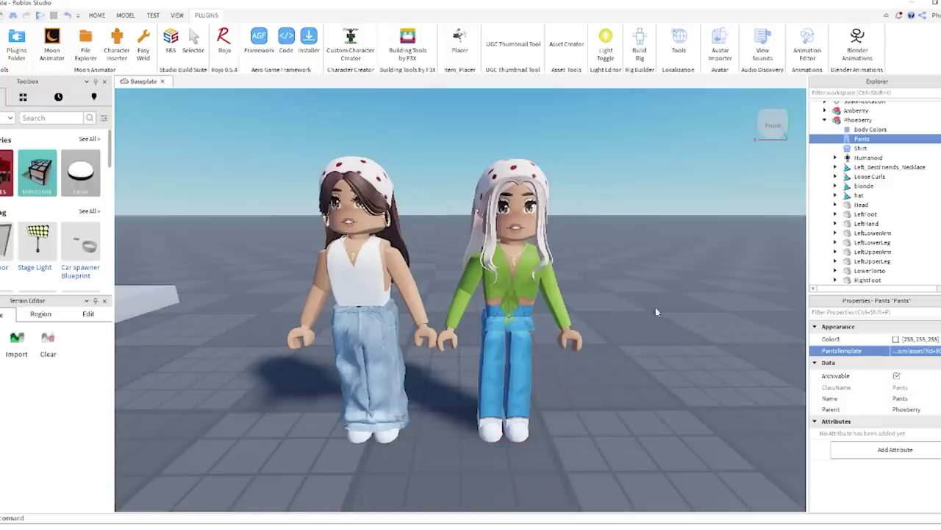
{"action": "left_click", "coordinate": [867, 149]}
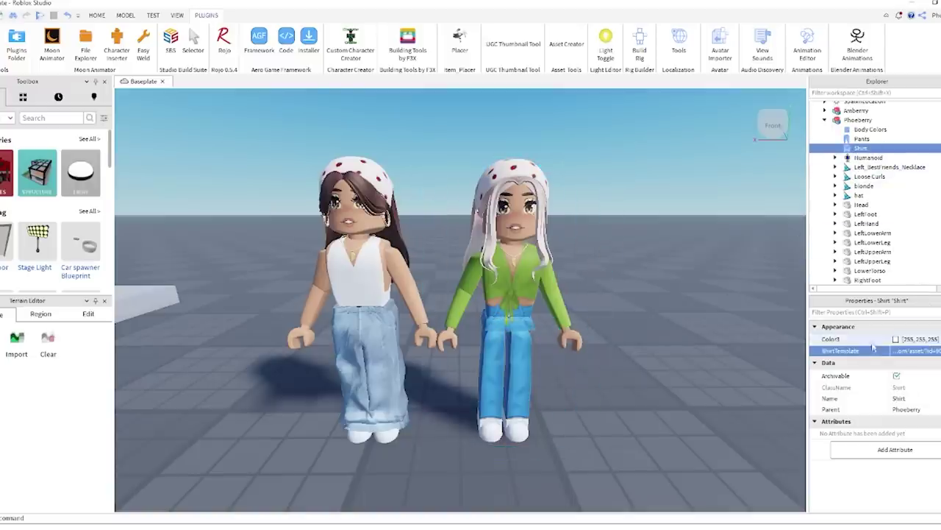
{"action": "left_click", "coordinate": [701, 330]}
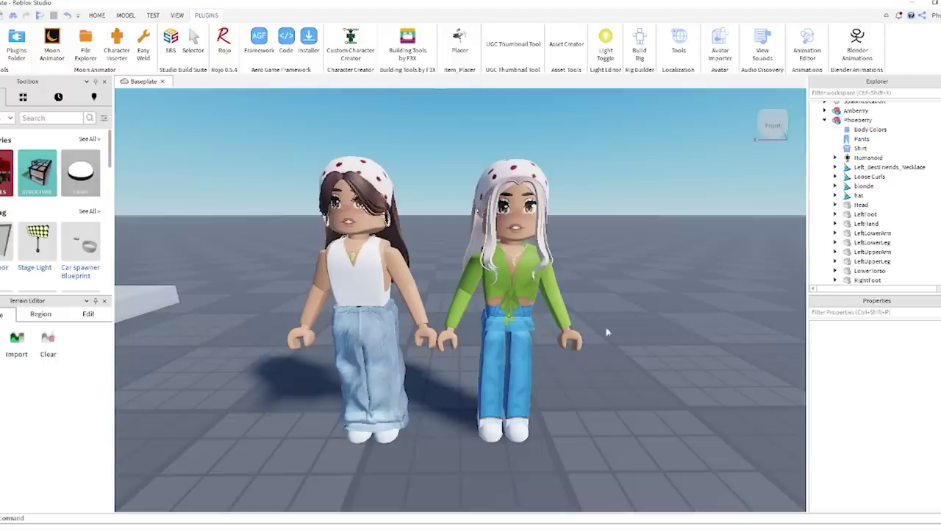
{"action": "left_click", "coordinate": [498, 323]}
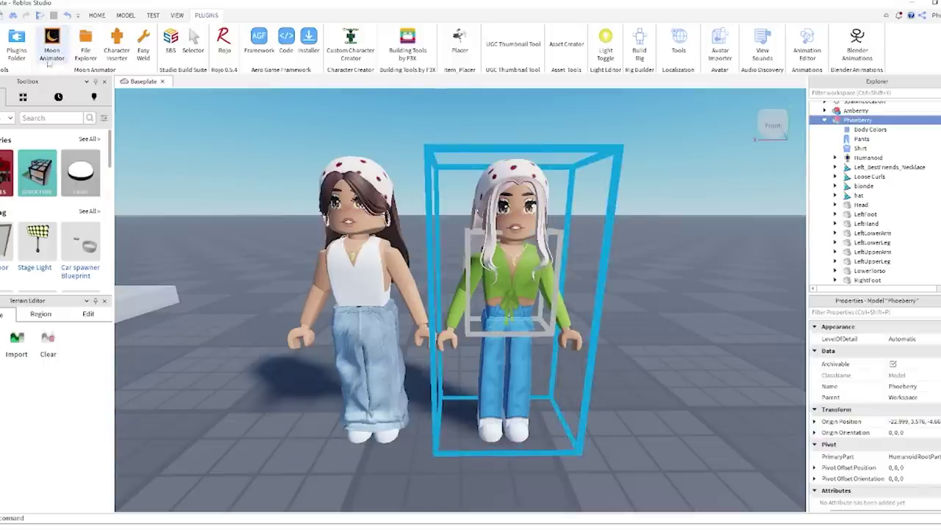
- Create a new Moon Animator animation named 12
{"action": "left_click", "coordinate": [55, 57]}
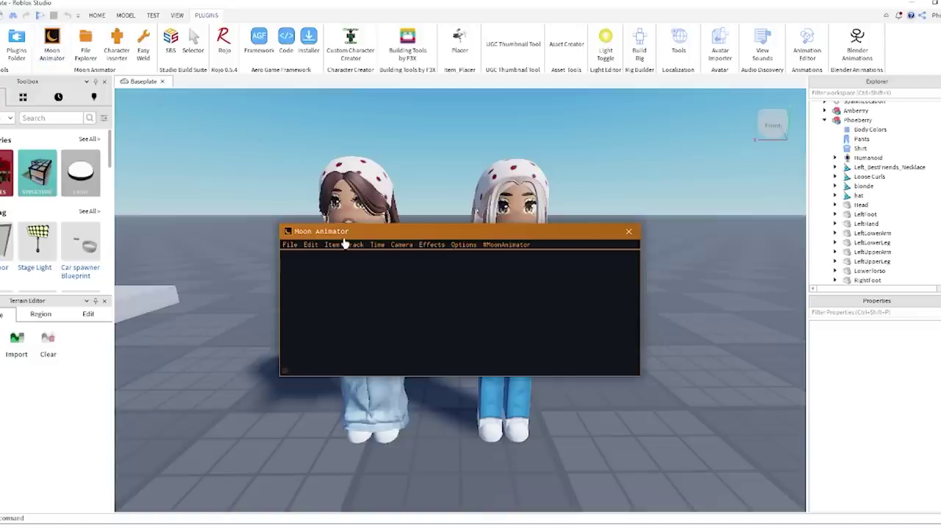
{"action": "left_click_drag", "start_coordinate": [323, 234], "coordinate": [644, 291]}
{"action": "left_click", "coordinate": [615, 304]}
{"action": "left_click", "coordinate": [622, 324]}
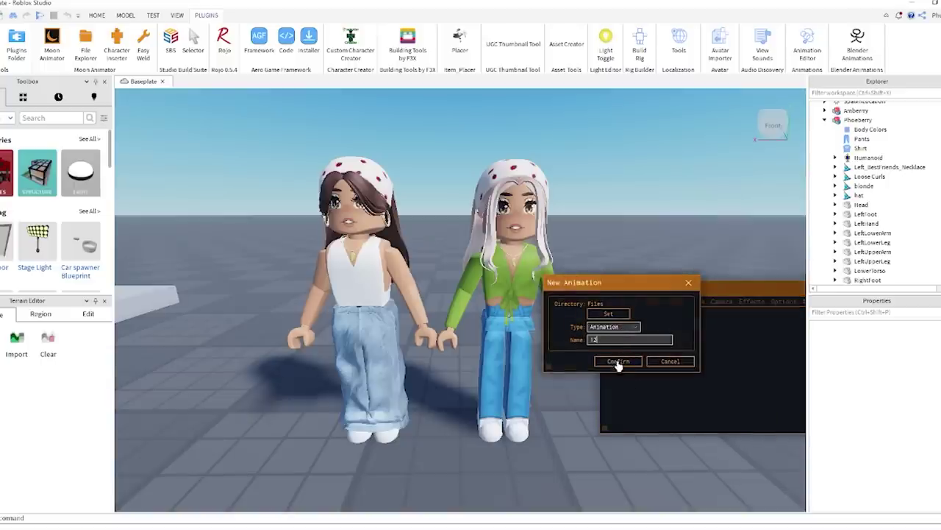
{"action": "left_click", "coordinate": [618, 361]}
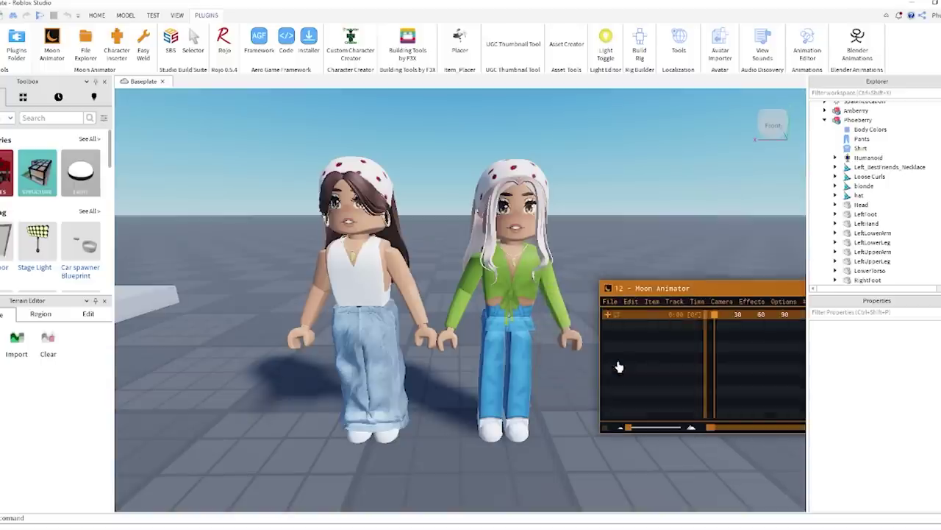
- Add the white-haired avatar's rig as an item on the animation timeline
{"action": "left_click", "coordinate": [653, 303]}
{"action": "left_click", "coordinate": [658, 312]}
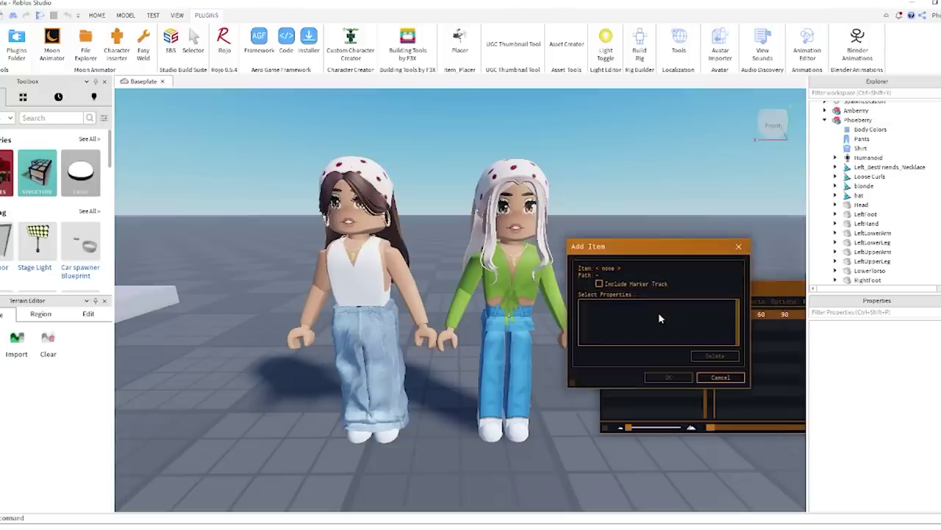
{"action": "left_click", "coordinate": [487, 252]}
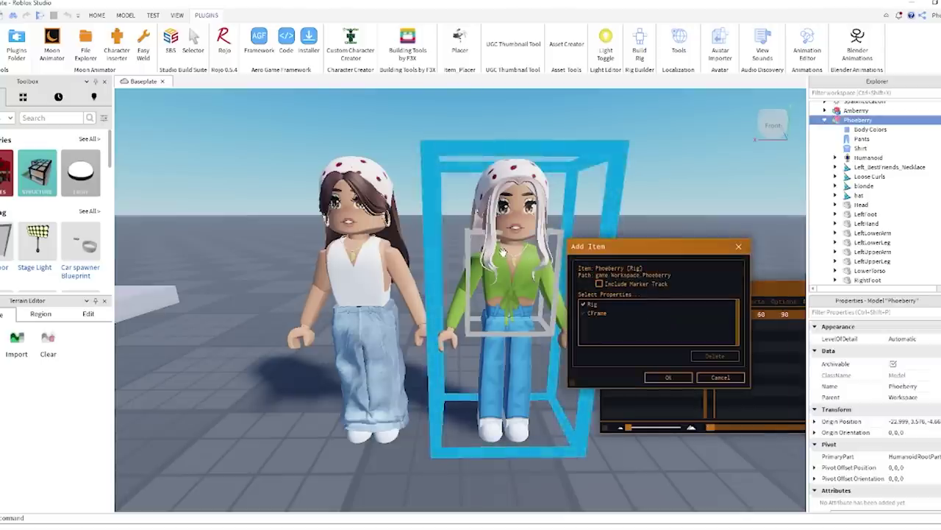
{"action": "left_click", "coordinate": [668, 377]}
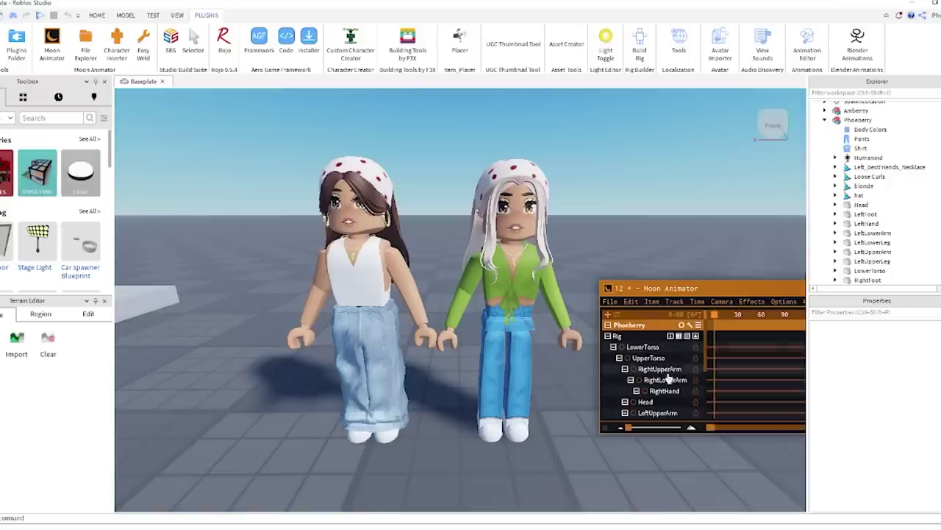
- Rotate the white-haired avatar's RightLowerArm upward with the red rotation ring
{"action": "left_click", "coordinate": [540, 285]}
{"action": "left_click", "coordinate": [447, 344]}
{"action": "right_click_drag", "start_coordinate": [442, 352], "coordinate": [491, 300]}
{"action": "left_click_drag", "start_coordinate": [491, 301], "coordinate": [414, 187]}
{"action": "left_click", "coordinate": [540, 215]}
- Pose her left arm and rotate her LeftUpperLeg to about 24 degrees
{"action": "right_click_drag", "start_coordinate": [540, 216], "coordinate": [528, 236]}
{"action": "left_click", "coordinate": [511, 314]}
{"action": "right_click_drag", "start_coordinate": [510, 314], "coordinate": [381, 334]}
{"action": "left_click", "coordinate": [382, 334]}
{"action": "left_click_drag", "start_coordinate": [382, 335], "coordinate": [372, 288]}
{"action": "left_click", "coordinate": [356, 379]}
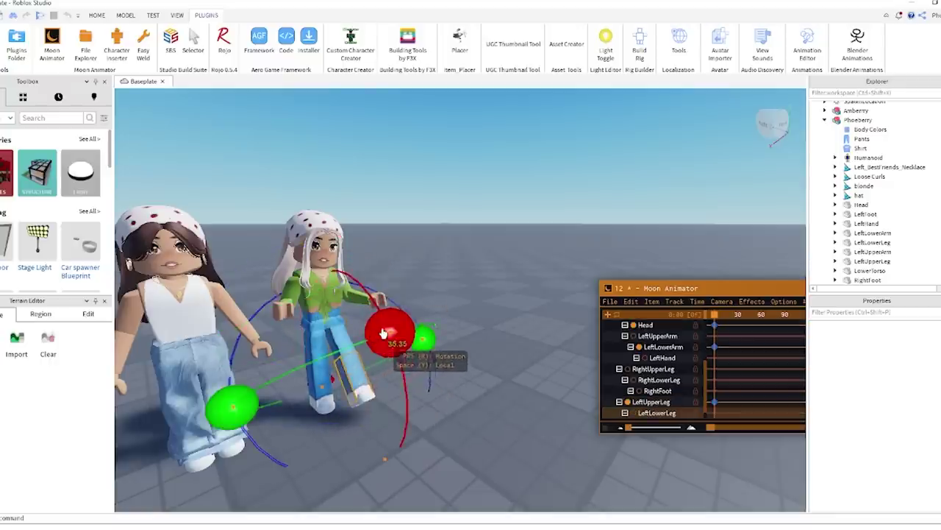